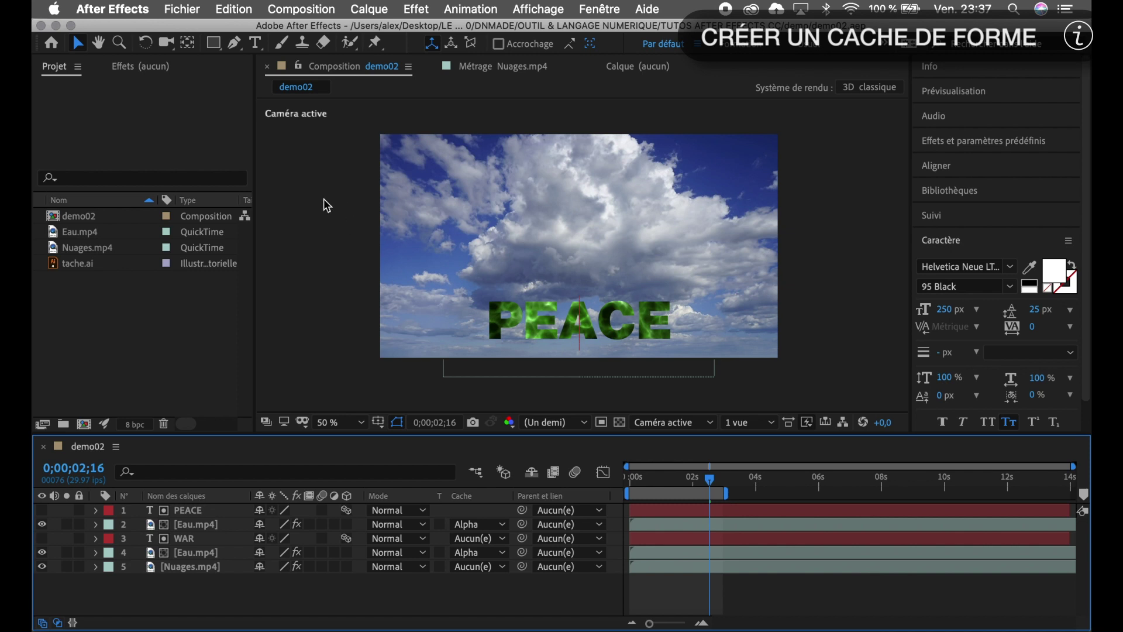
- Create a new empty shape layer in the demo02 composition
left_click(377, 10)
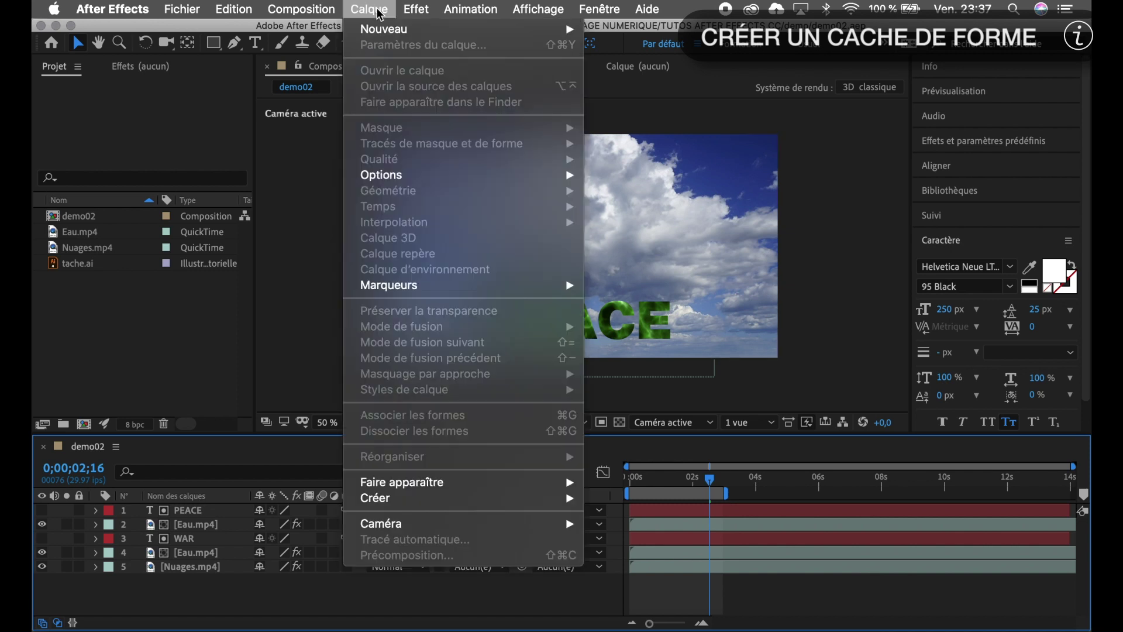
mouse_move(387, 30)
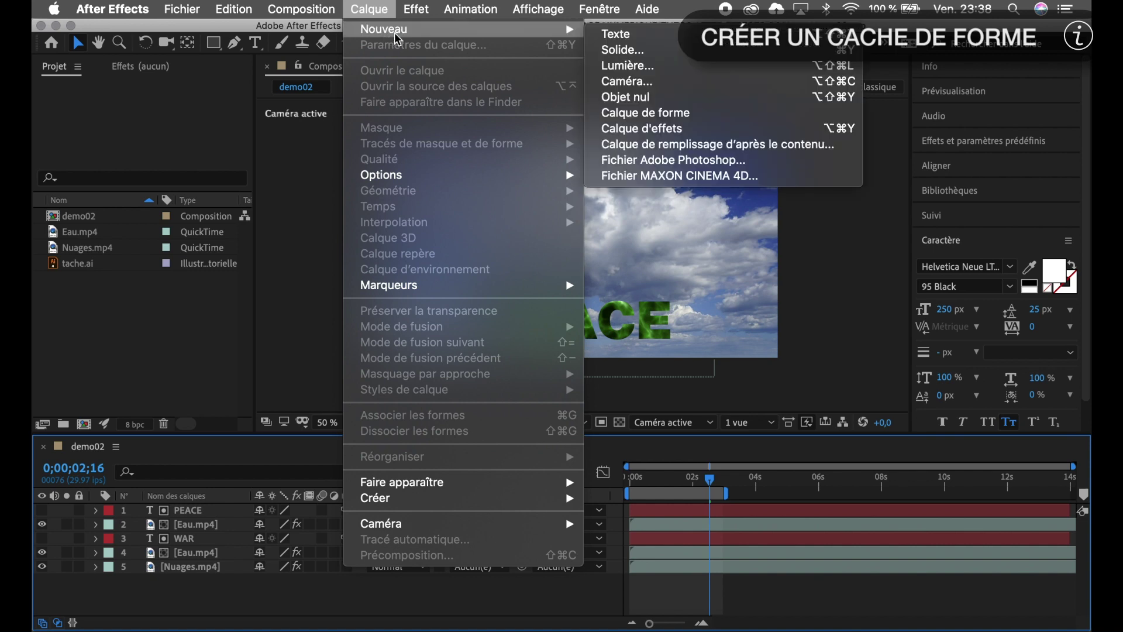
left_click(615, 112)
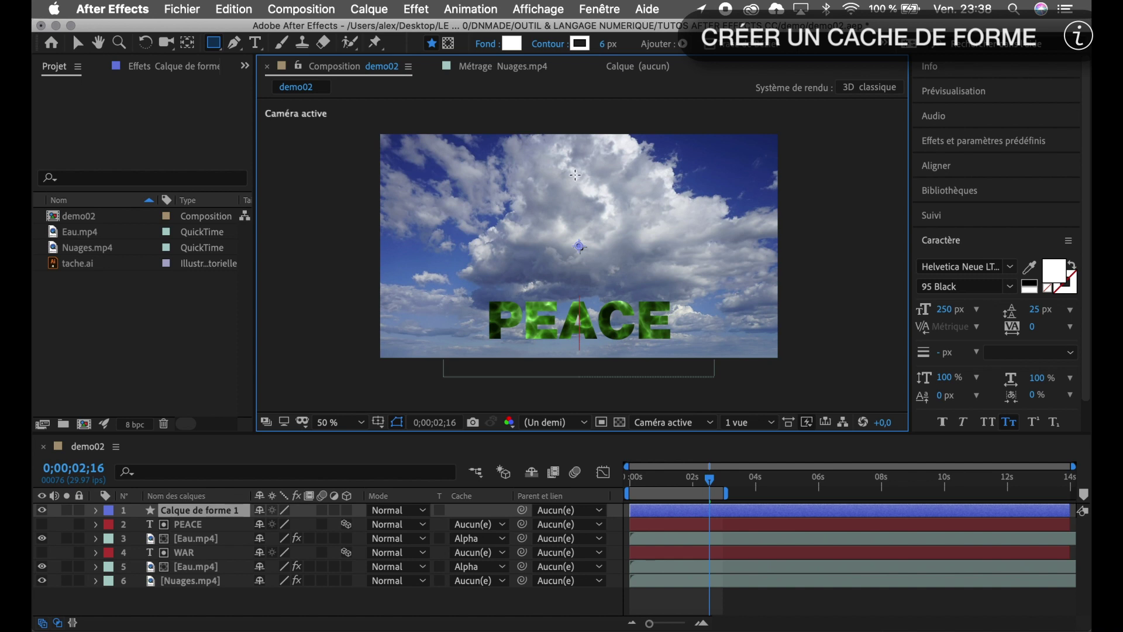
- Draw a five-pointed star with the Star tool over the clouds above PEACE, with an outer radius of about 284
left_click(220, 50)
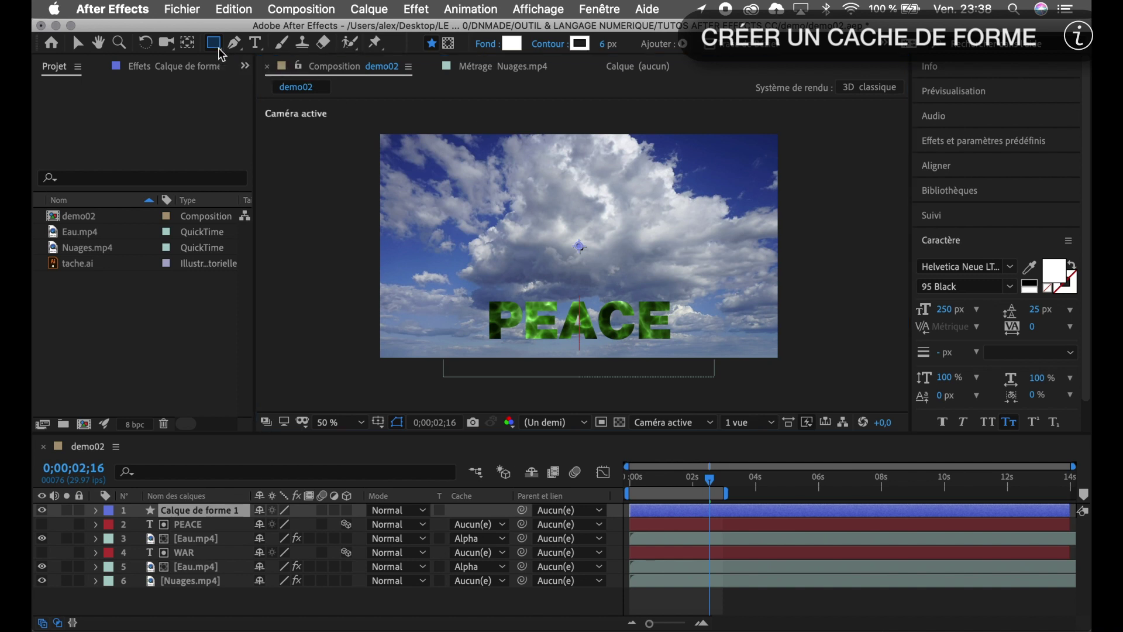
left_click(219, 50)
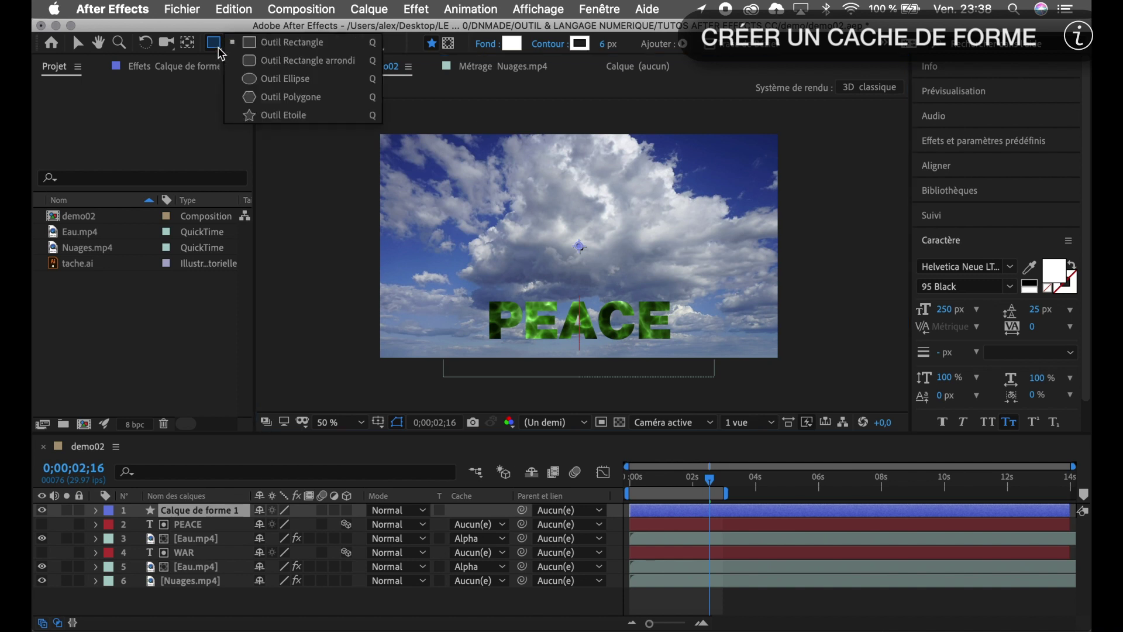
left_click(258, 114)
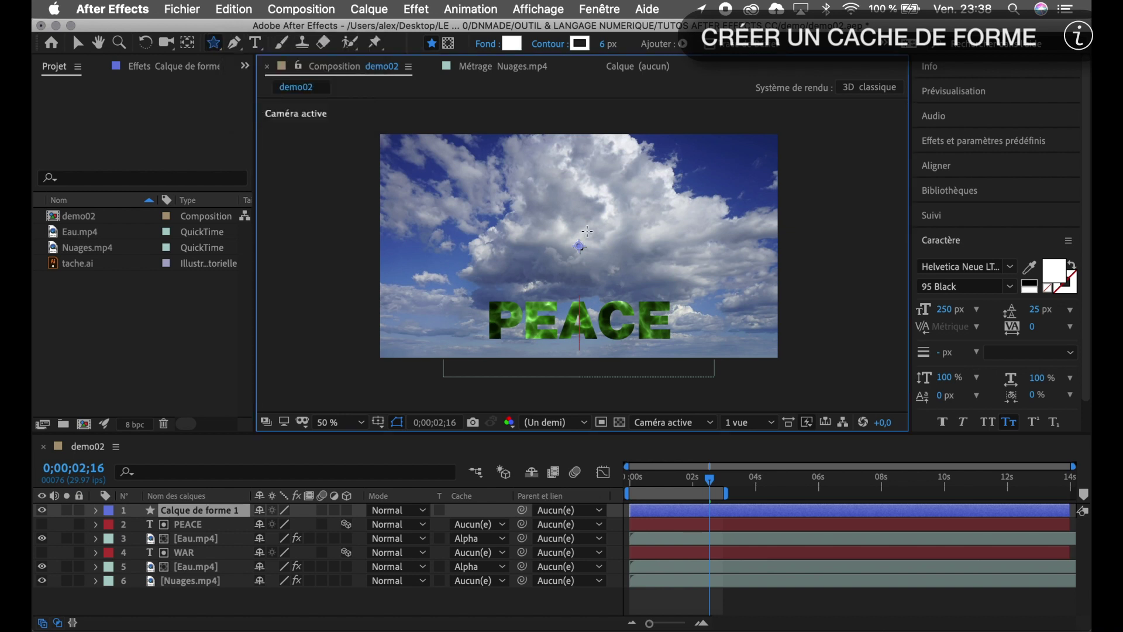
left_click(568, 211)
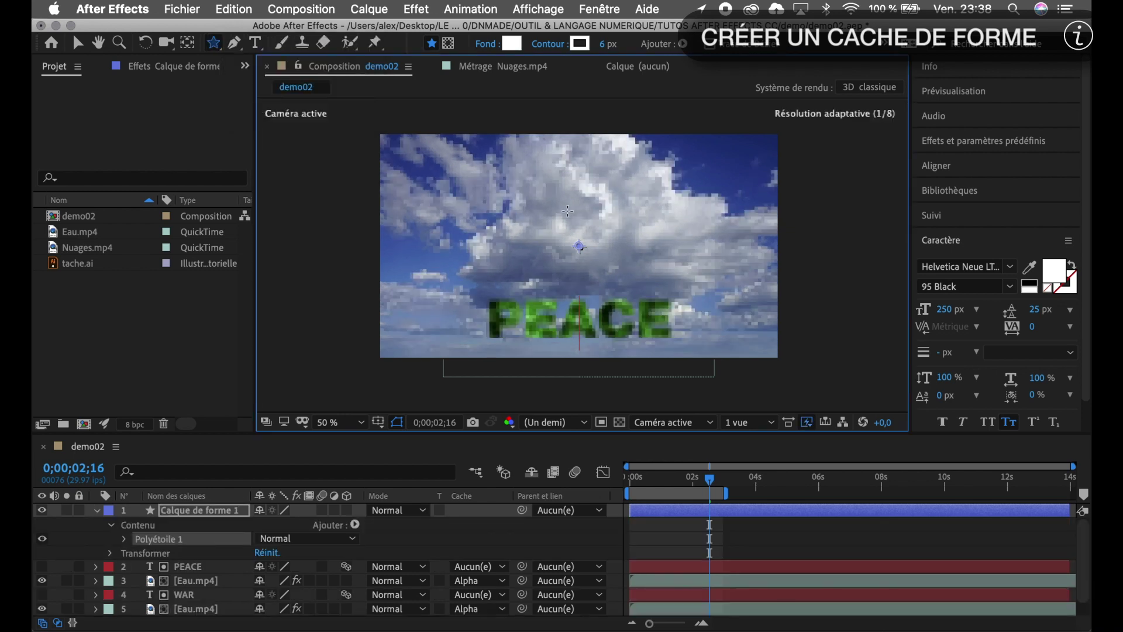
left_click_drag(570, 213, 627, 213)
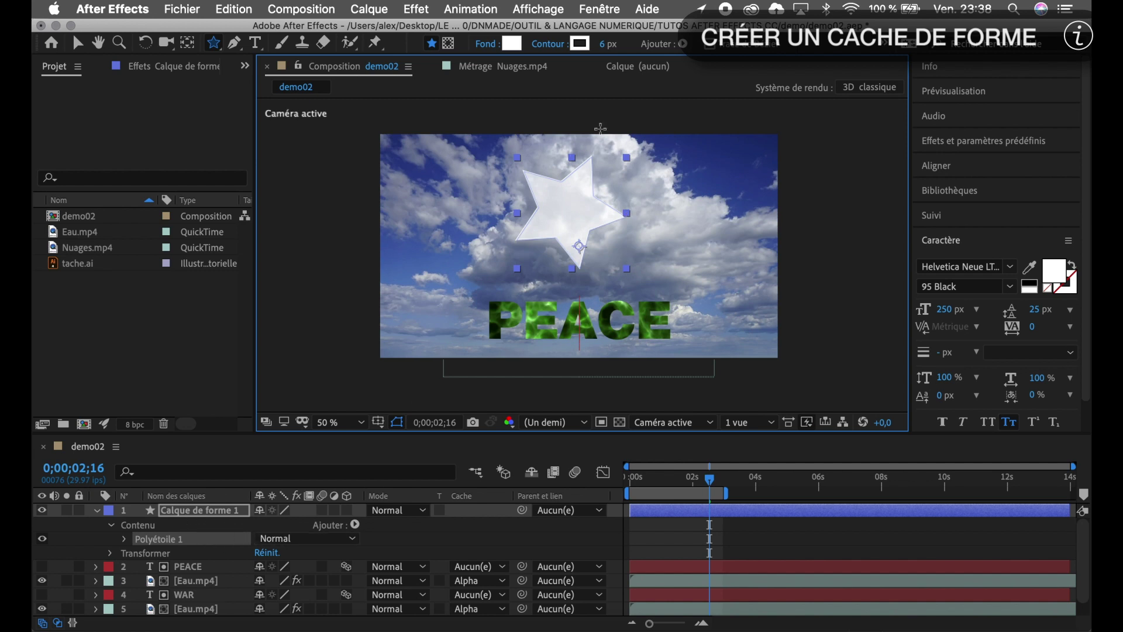
left_click(77, 42)
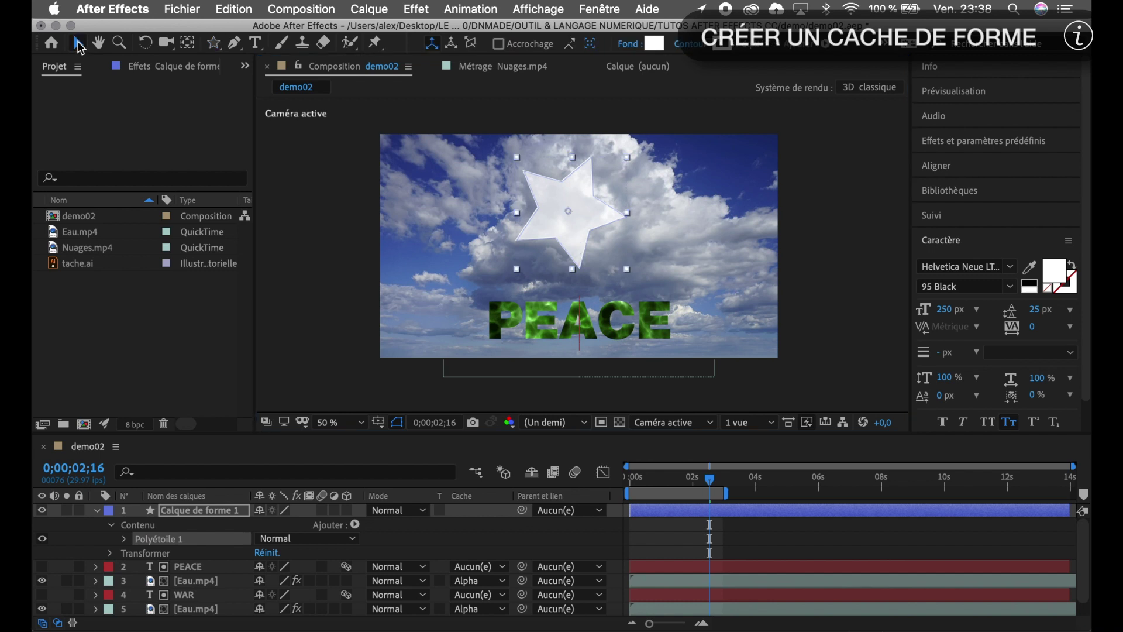
left_click(545, 182)
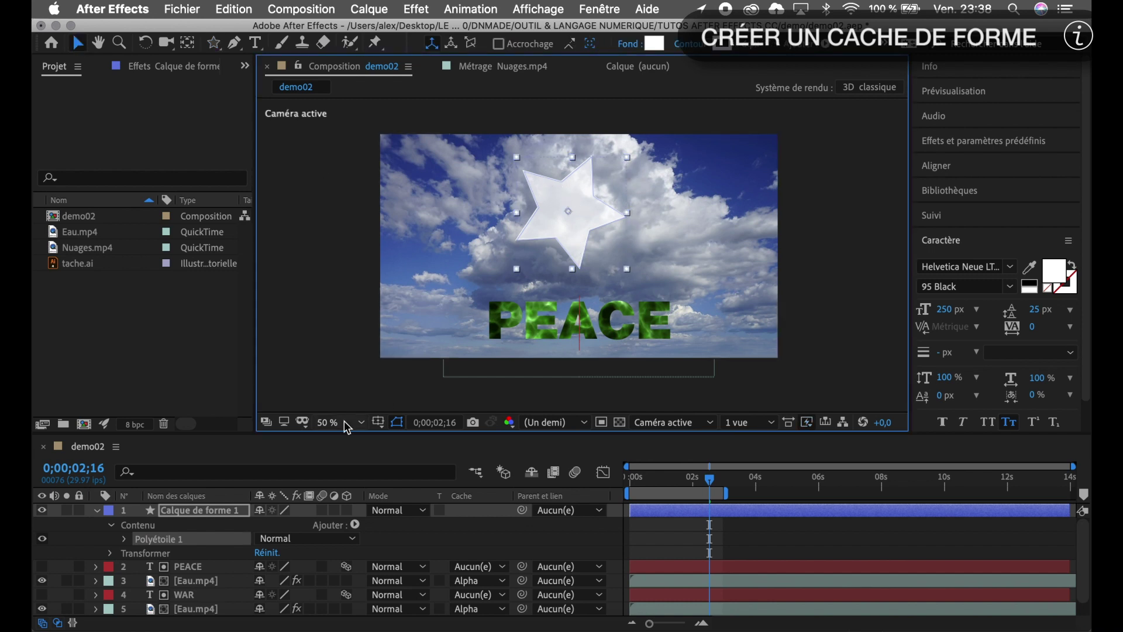
- Examine the star's path properties, including its points, rotation, radii and roundness, and collapse the shape layer's contents
left_click(124, 540)
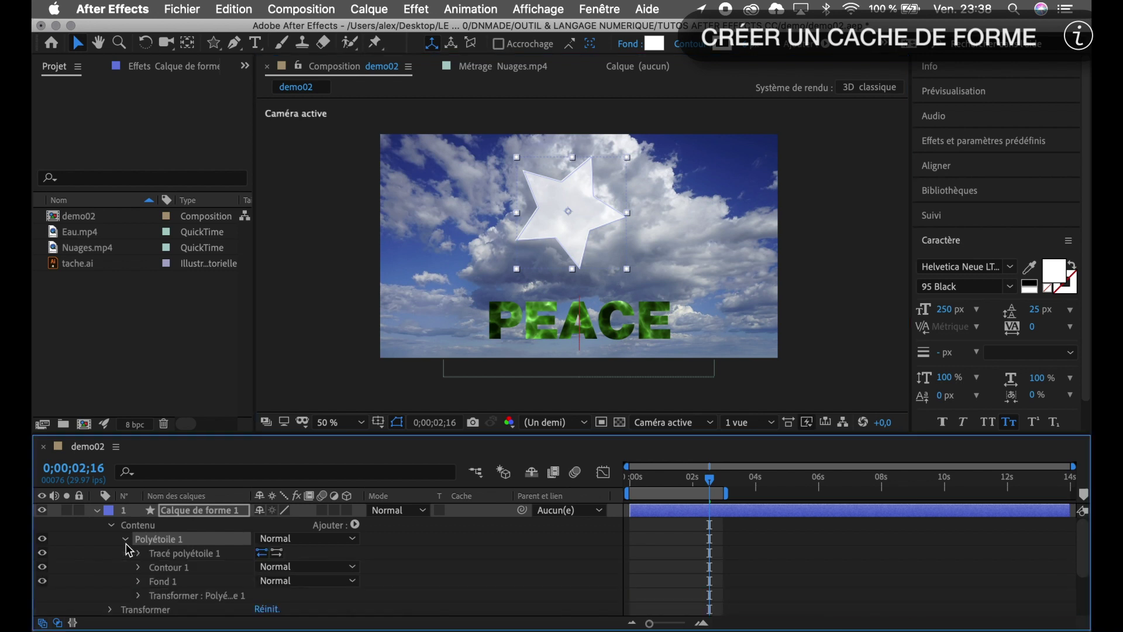
left_click(139, 554)
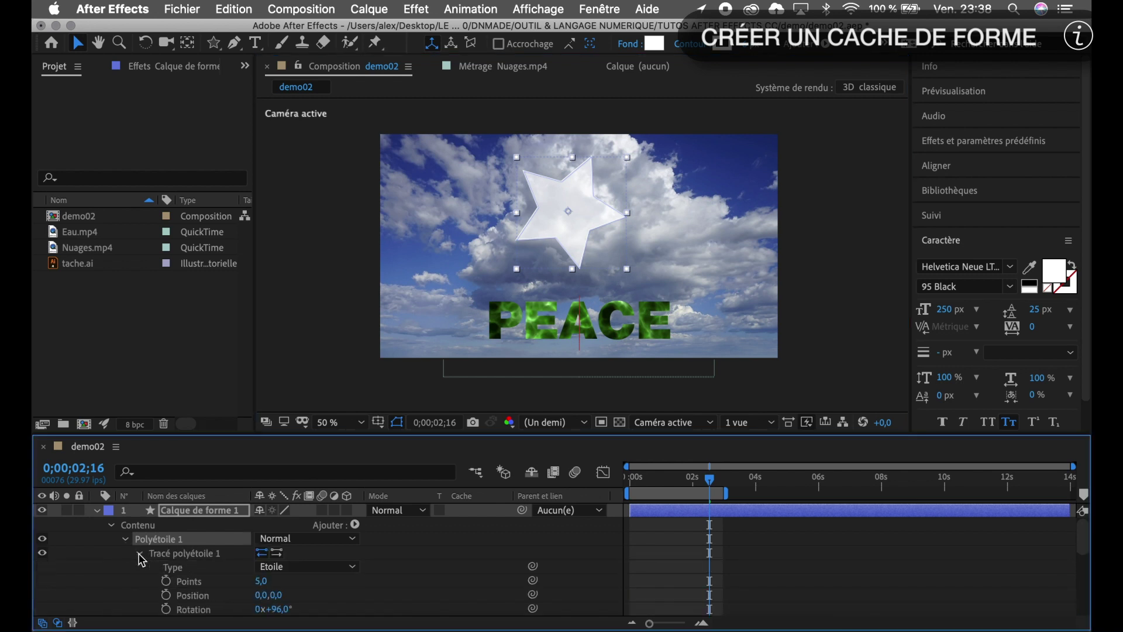
scroll(142, 560, "down", 1)
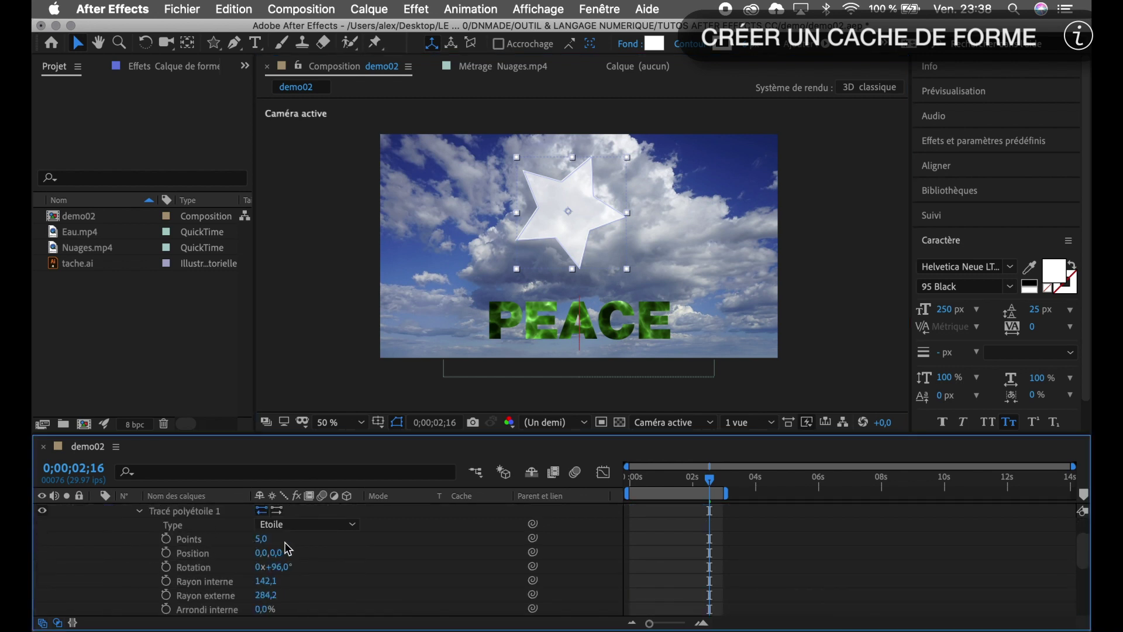
scroll(231, 547, "down", 3)
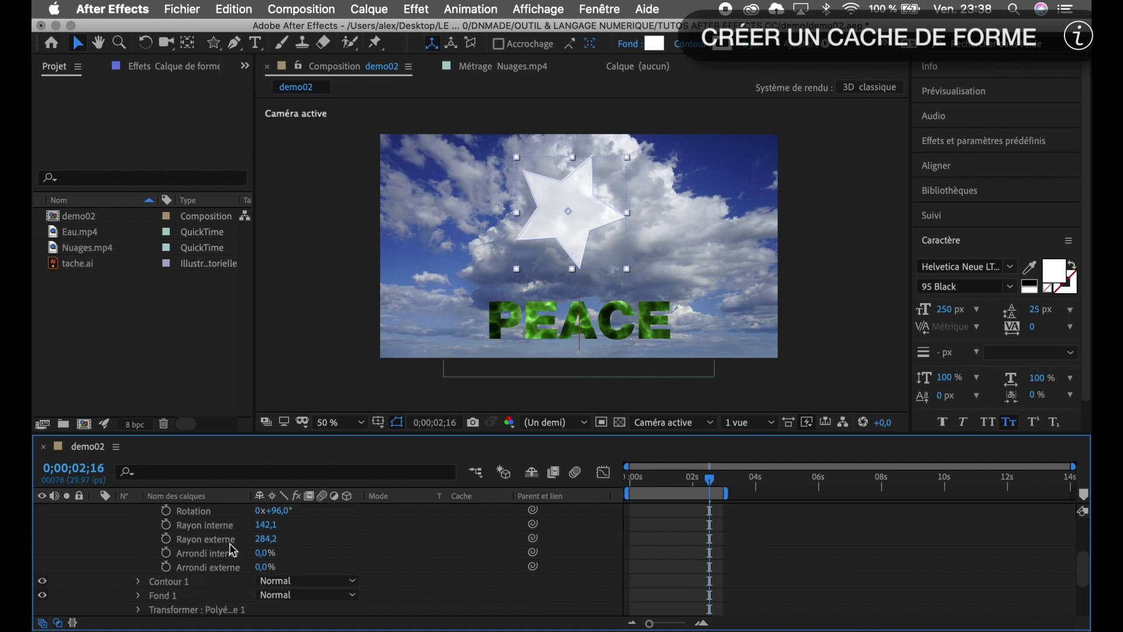
scroll(233, 550, "up", 2)
scroll(233, 550, "up", 3)
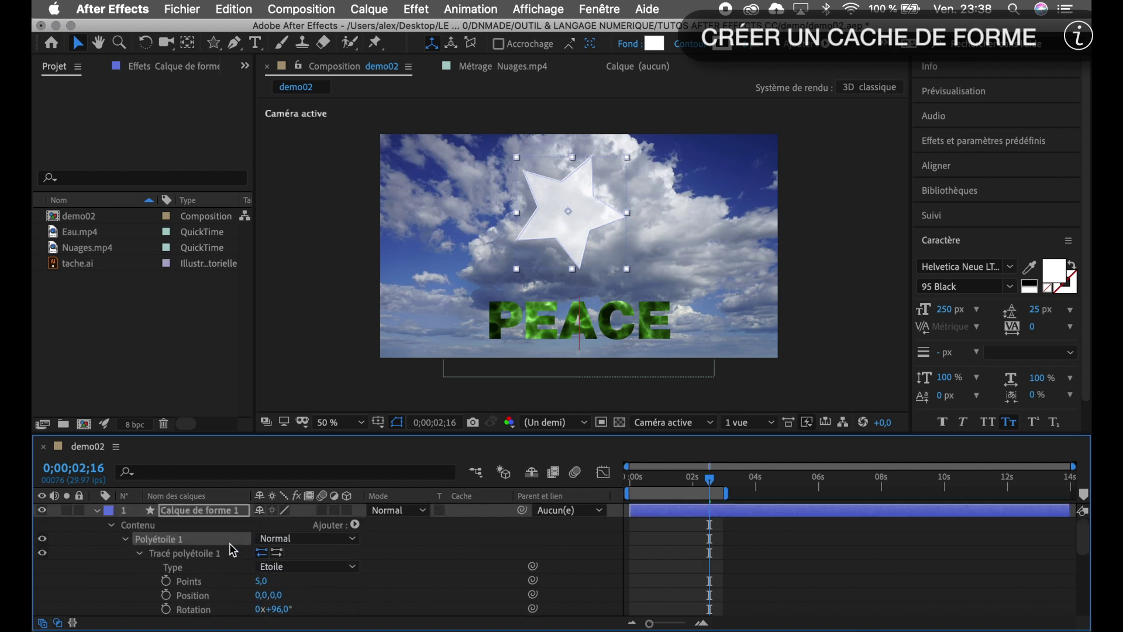
left_click(139, 554)
left_click(126, 540)
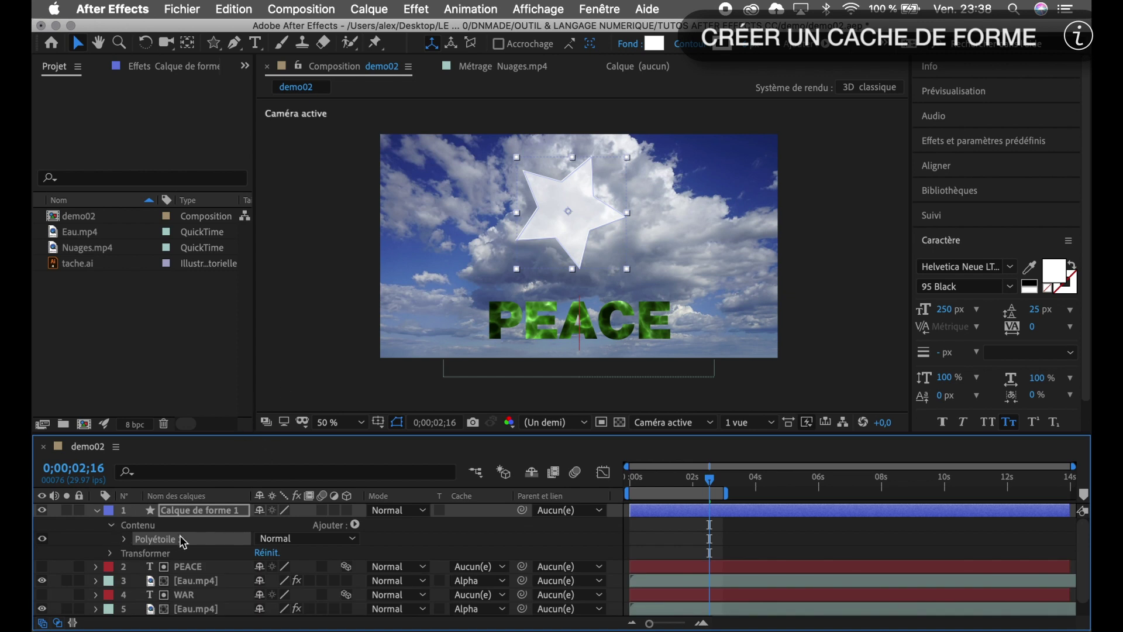
left_click(111, 526)
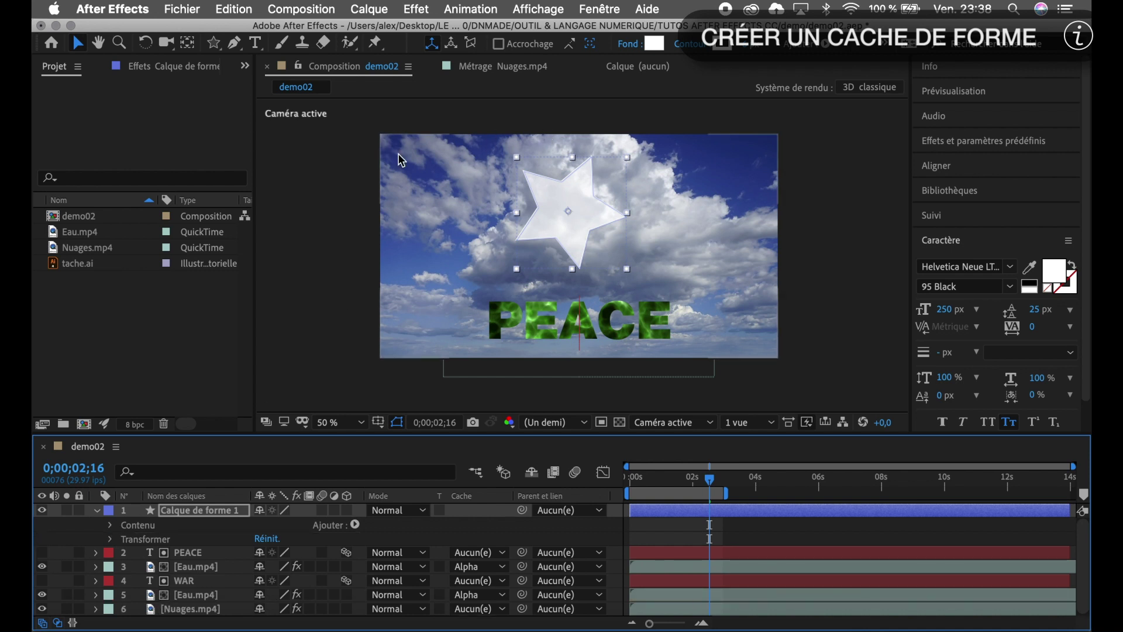
- Draw a closed curved shape with the Pen tool beside the star on the same shape layer
left_click(235, 43)
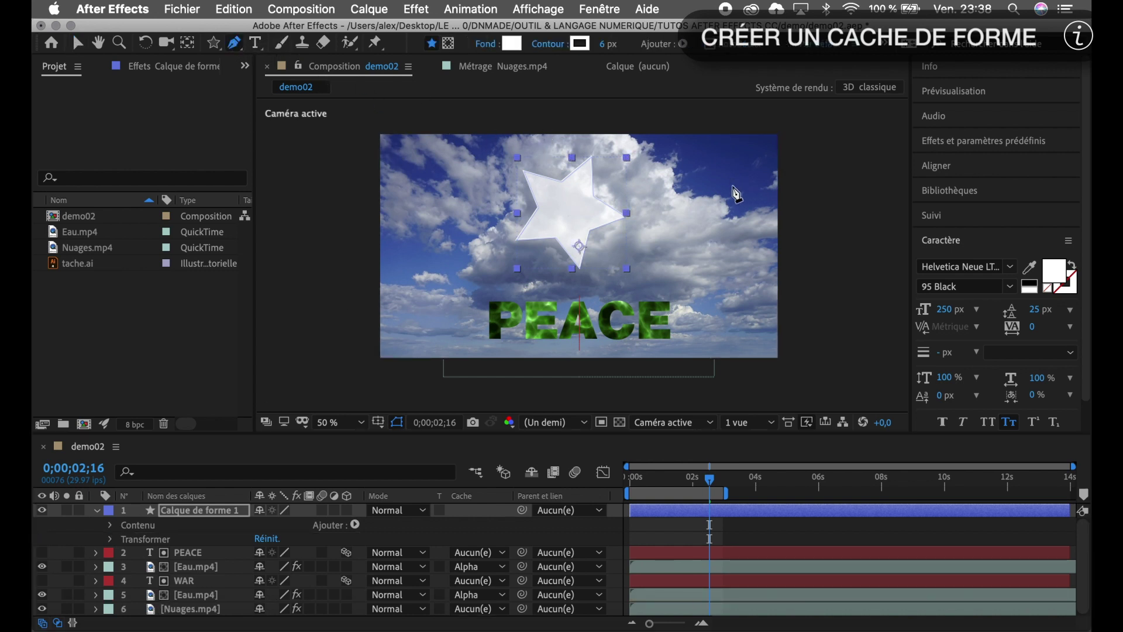
left_click(679, 188)
left_click_drag(688, 190, 726, 188)
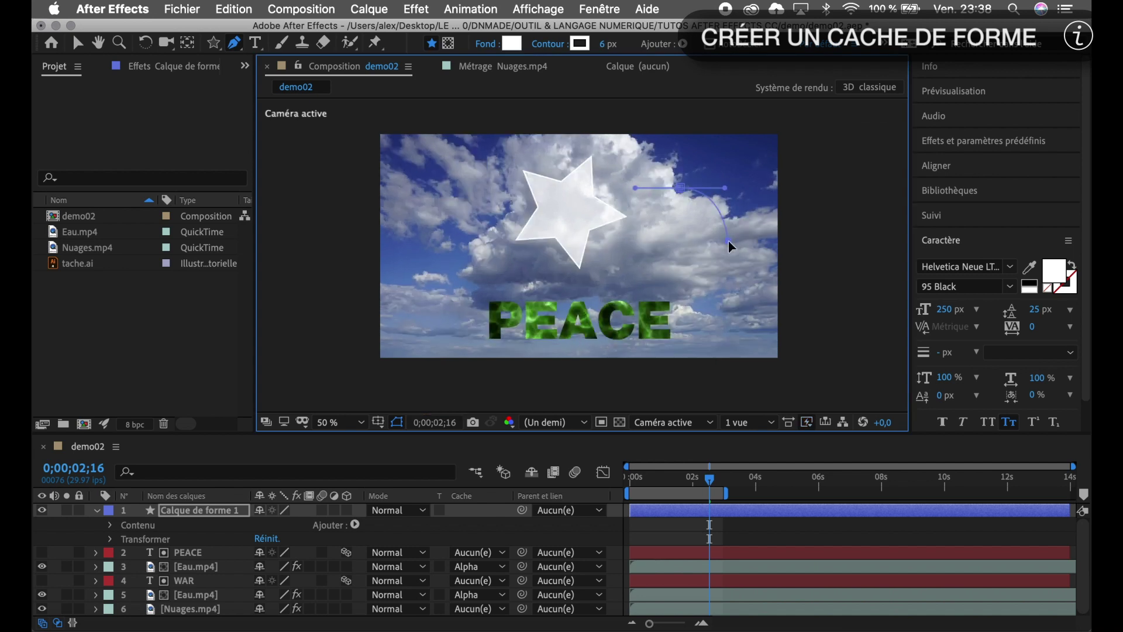
left_click_drag(729, 241, 654, 266)
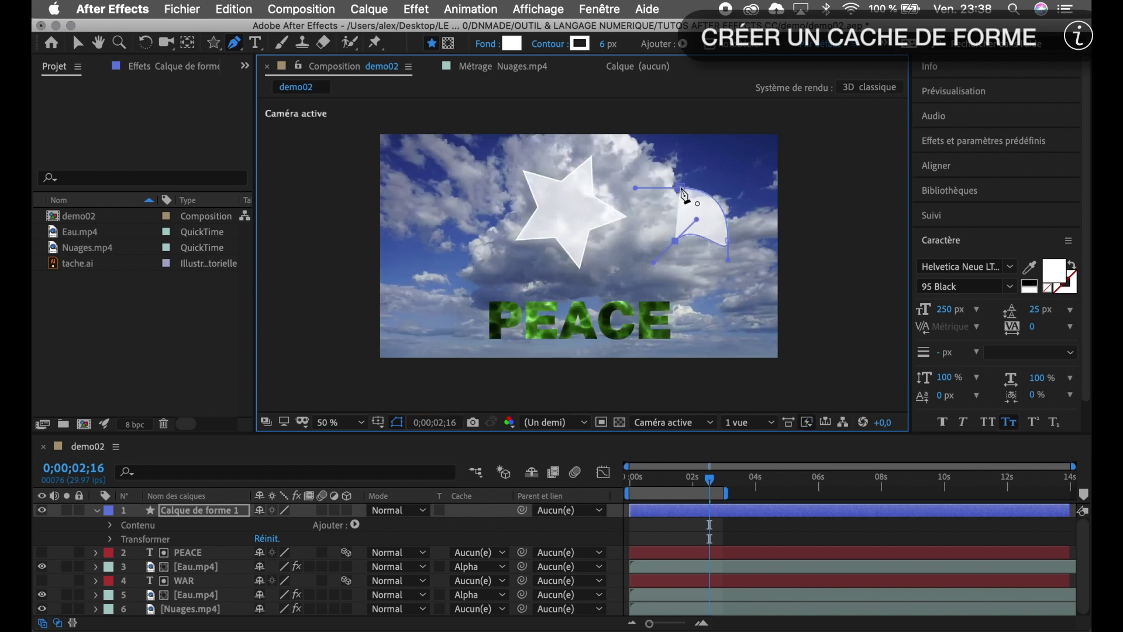
left_click_drag(682, 190, 723, 193)
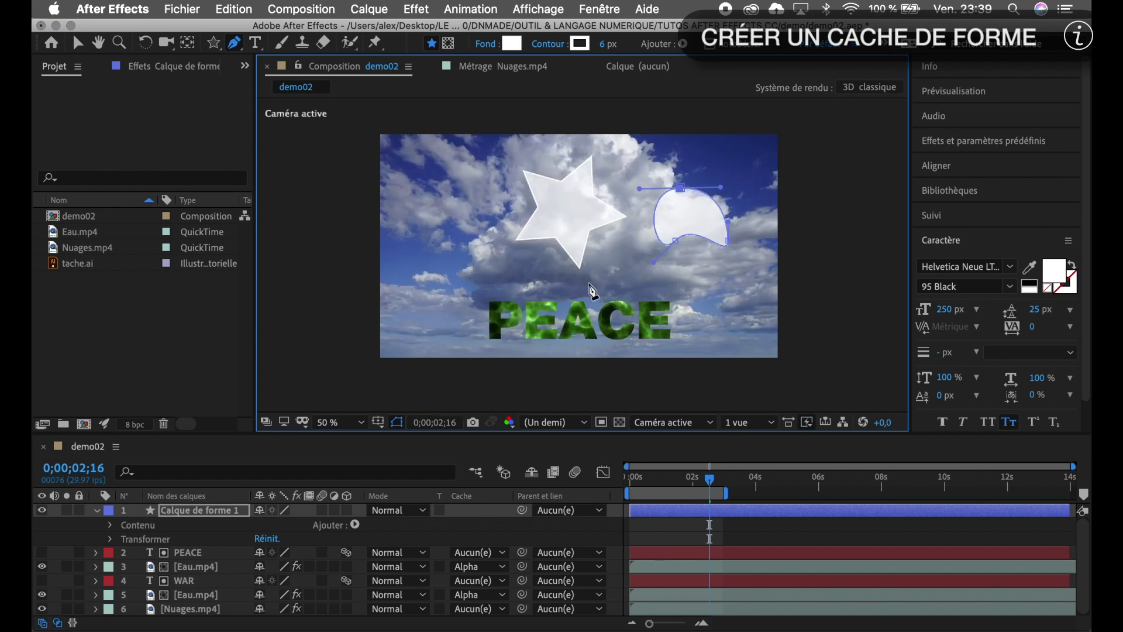
- Delete the shape layer containing the star and the curved shape
left_click(217, 515)
key("Delete")
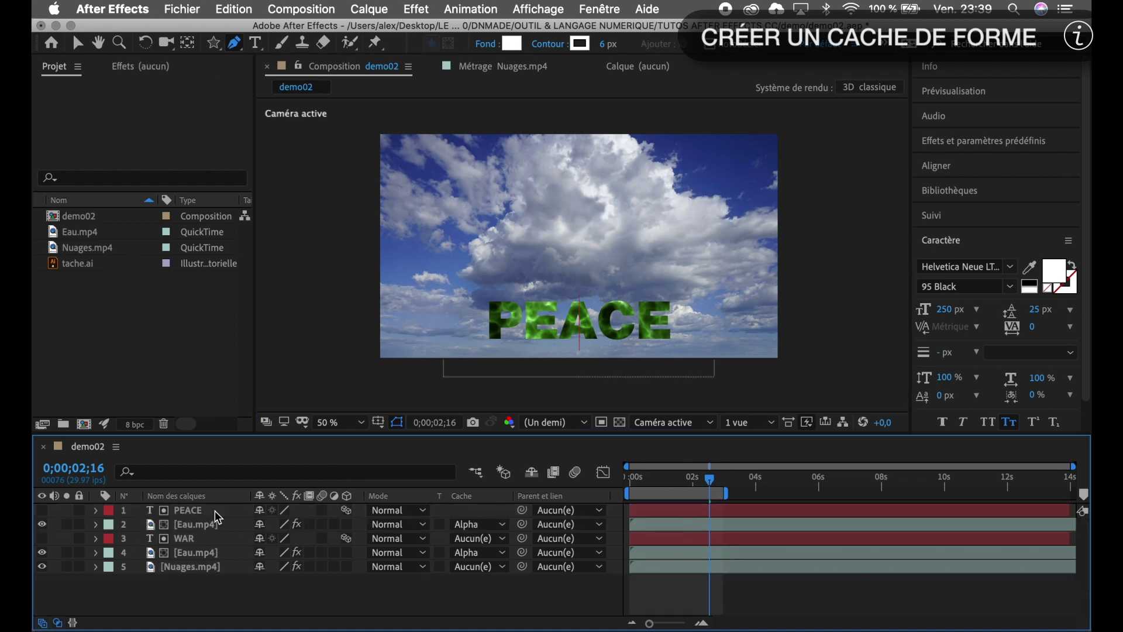
- Add tache.ai from the project to the demo02 composition as the topmost layer
left_click(116, 268)
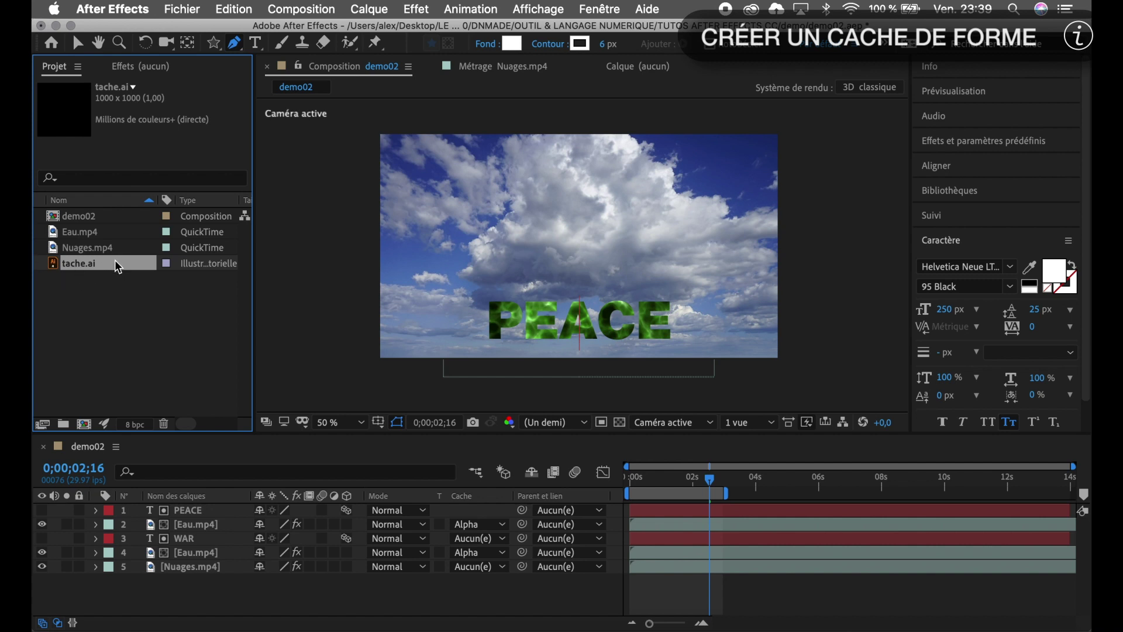
left_click_drag(117, 268, 155, 510)
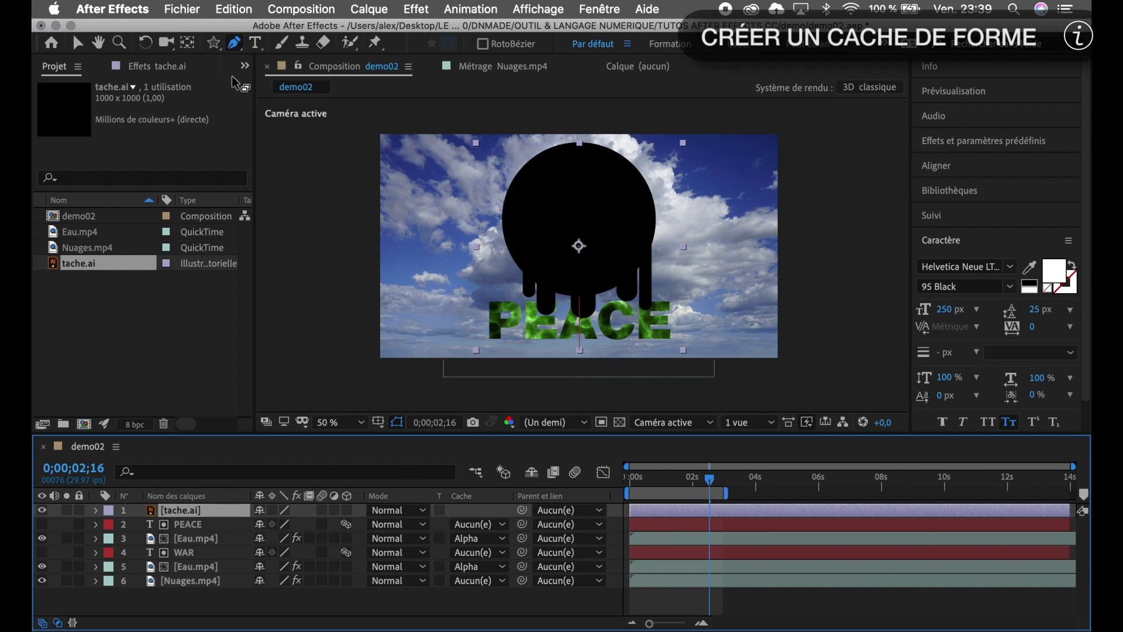
- Scale the tache.ai layer to 80% and move it up above the PEACE text, to about 940, 436
left_click(78, 42)
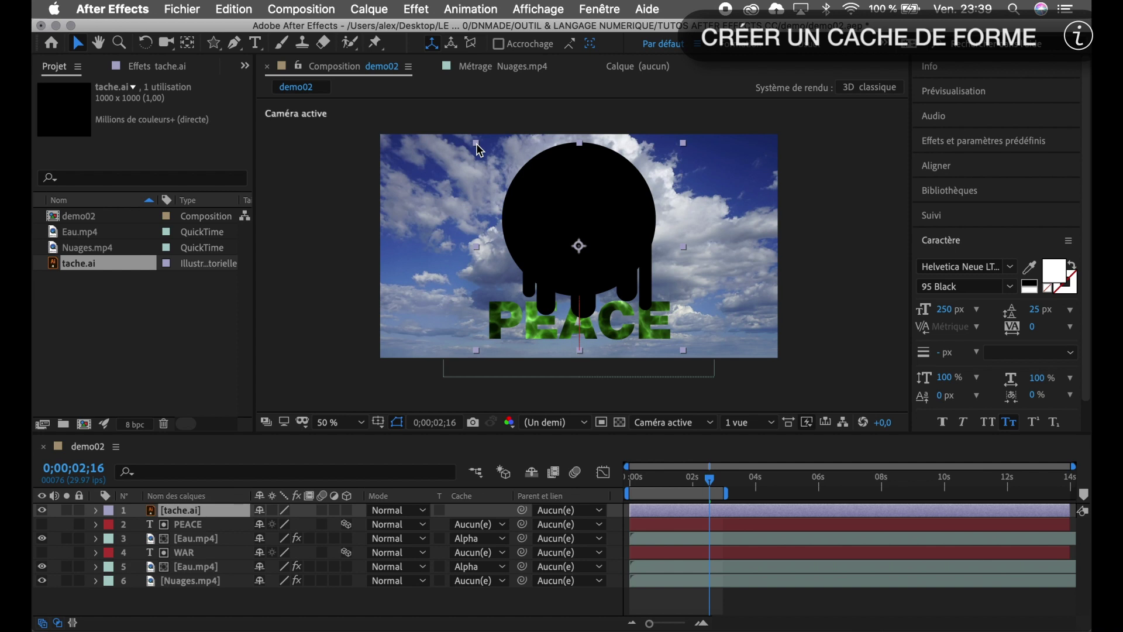
right_click(477, 149)
left_click(423, 124)
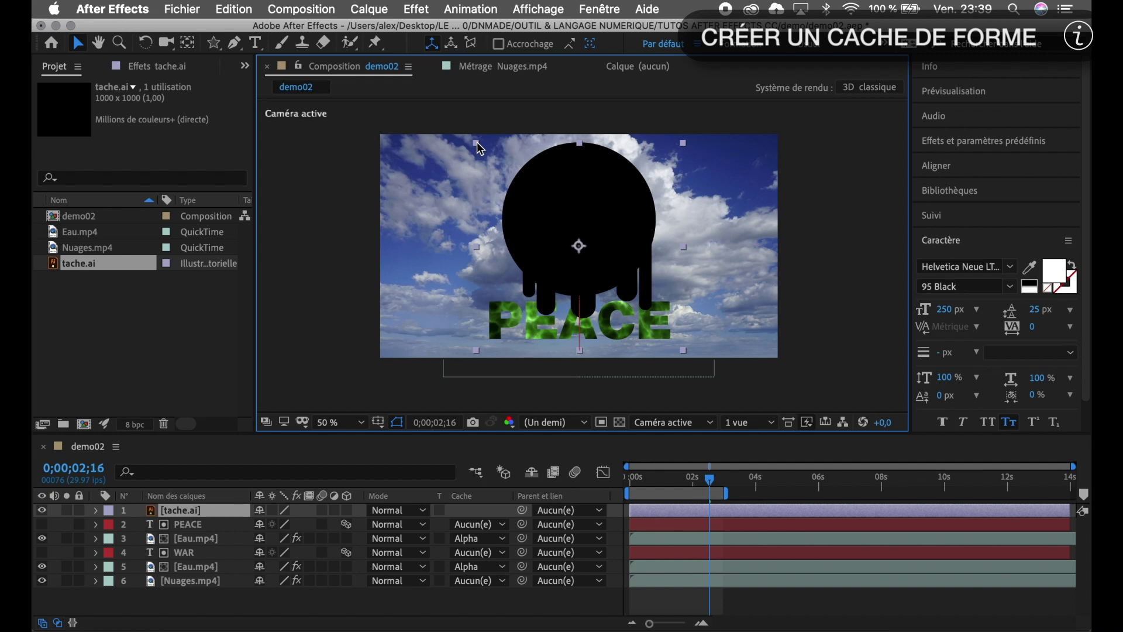
key("Return")
left_click_drag(479, 146, 496, 170)
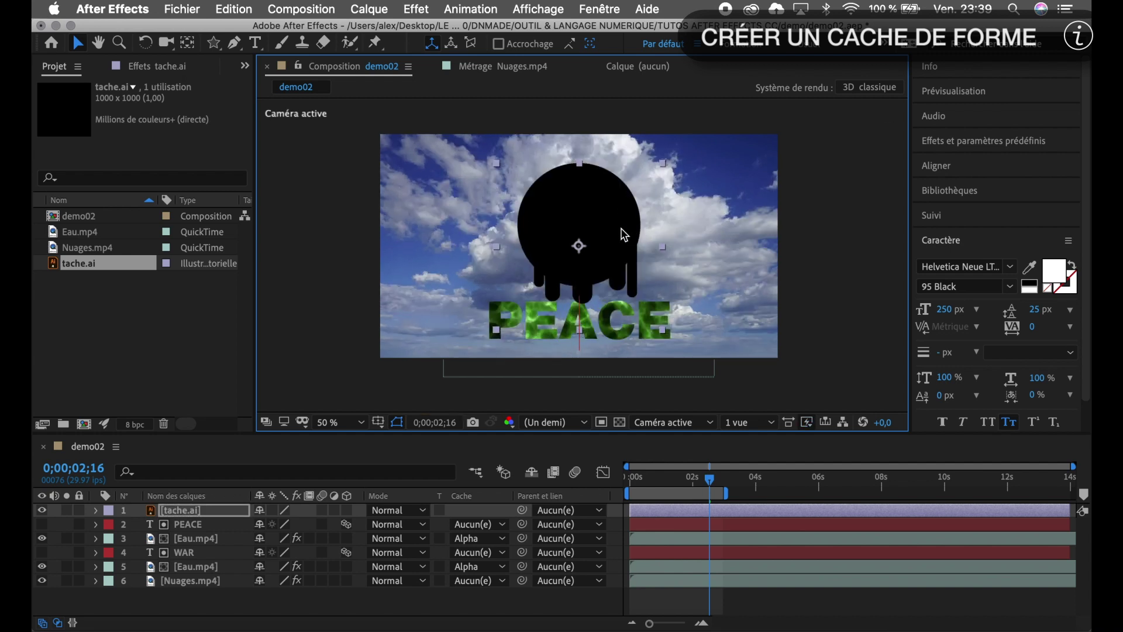
left_click_drag(622, 234, 619, 212)
- Check the tache.ai layer's transform properties, including position and scale, and collapse them
left_click(95, 510)
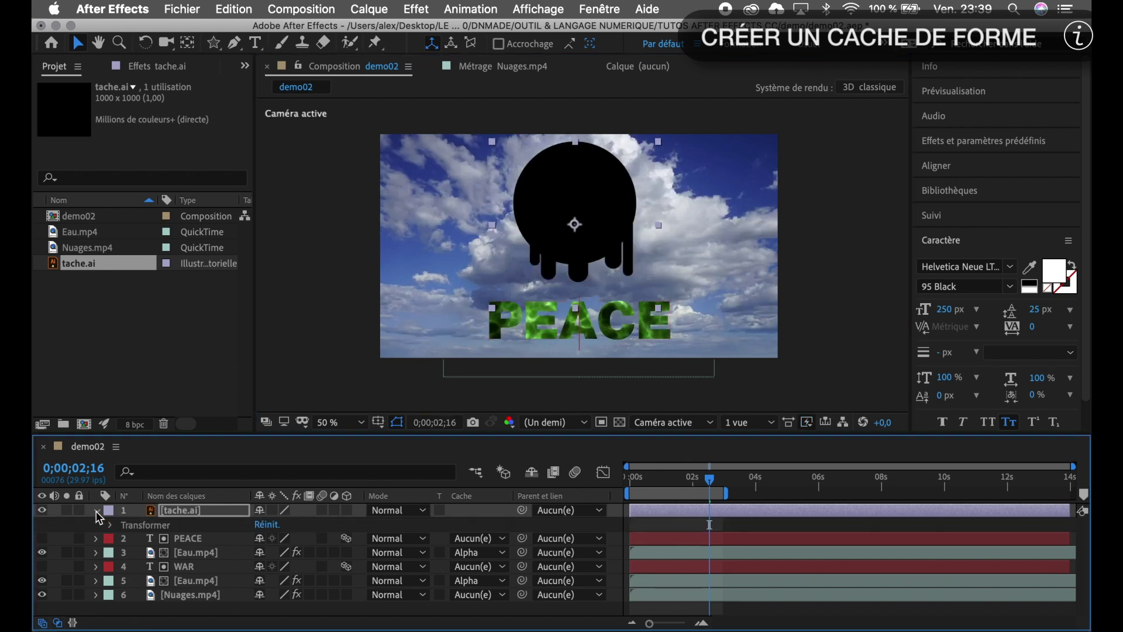
left_click(110, 525)
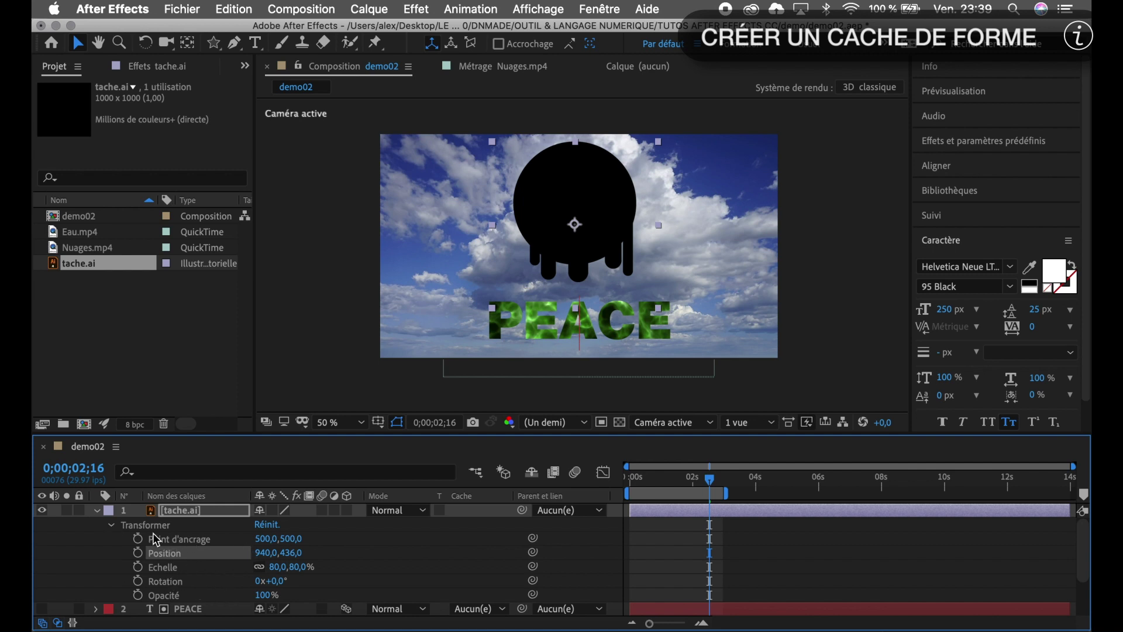
left_click(98, 511)
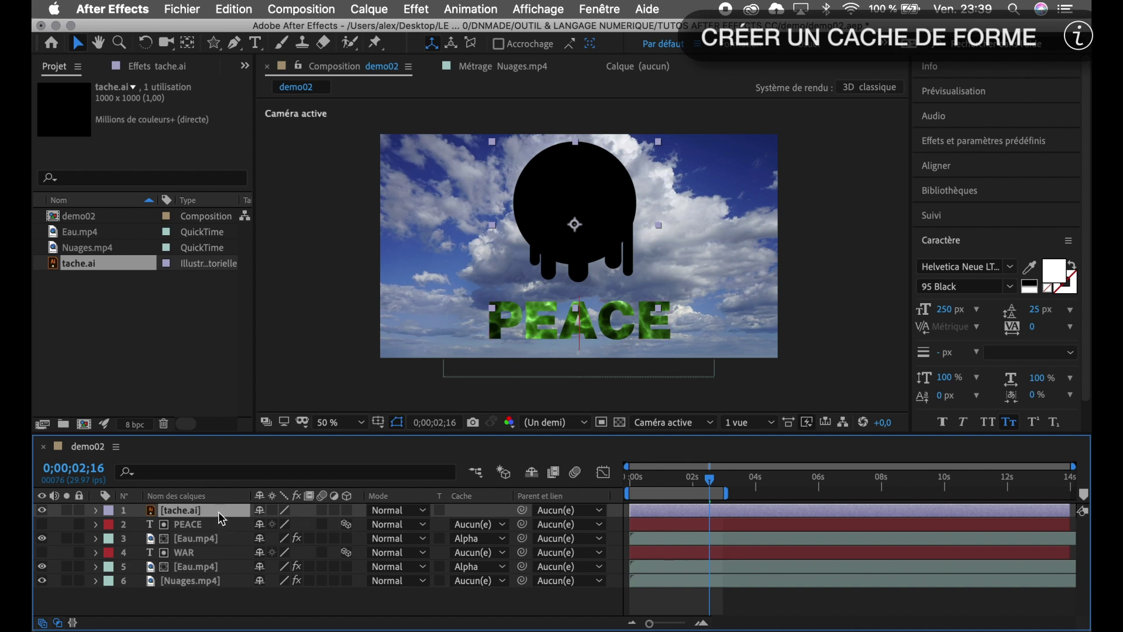
- Create shapes from the tache.ai vector layer
right_click(221, 517)
mouse_move(259, 523)
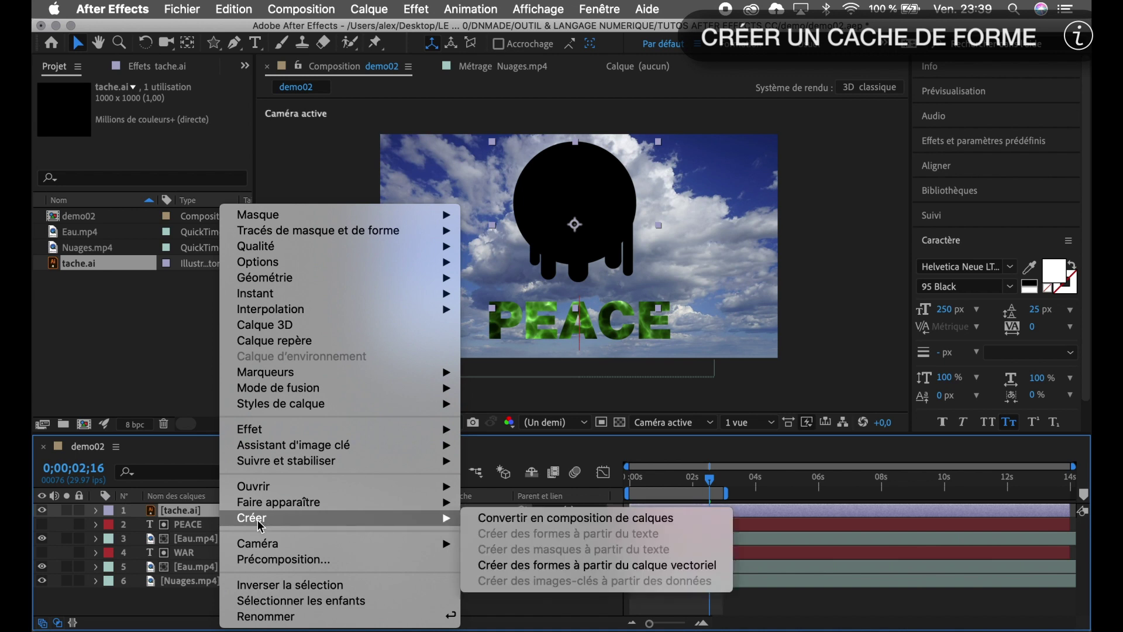
left_click(557, 565)
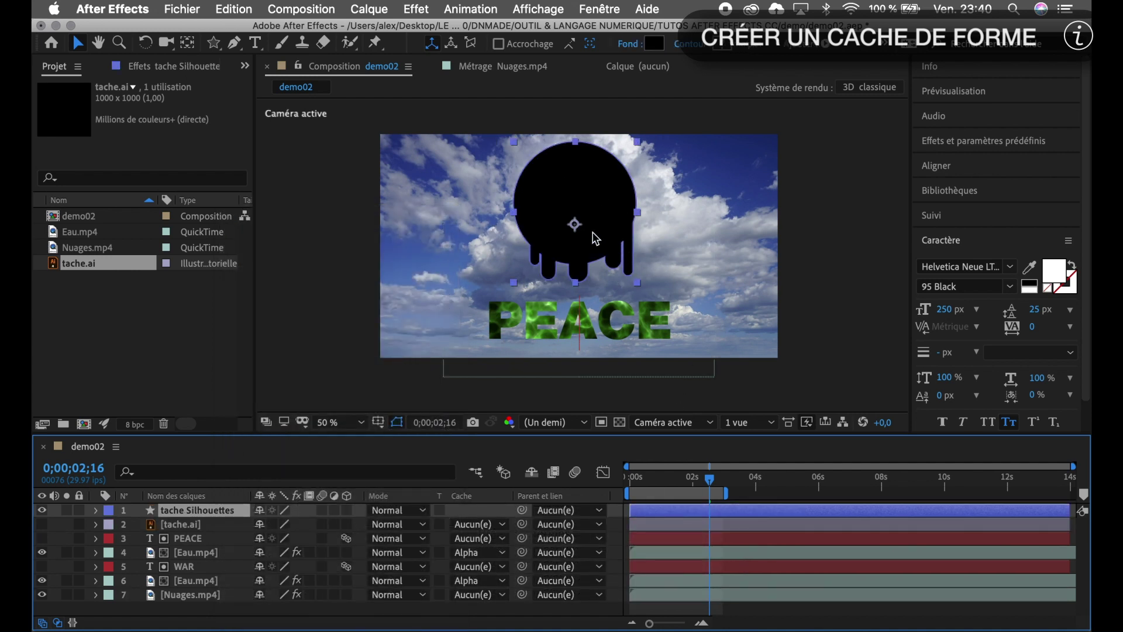
- Inspect the edges of the converted silhouette's drips at 200% with its layer deselected
scroll(595, 239, "up", 4)
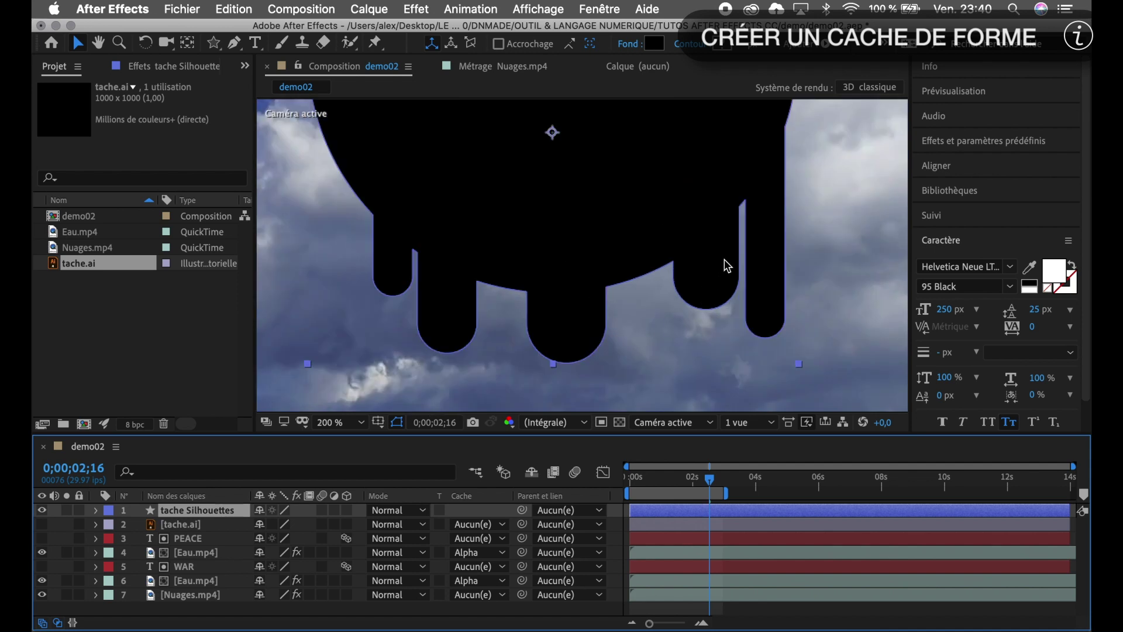
left_click(860, 282)
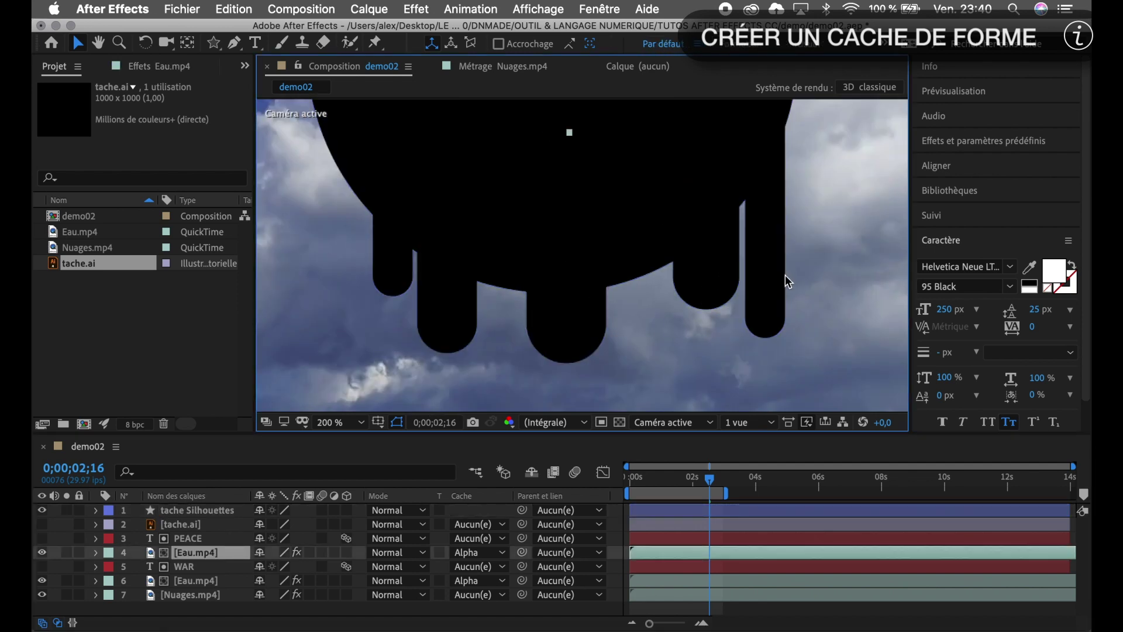
double_click(758, 245)
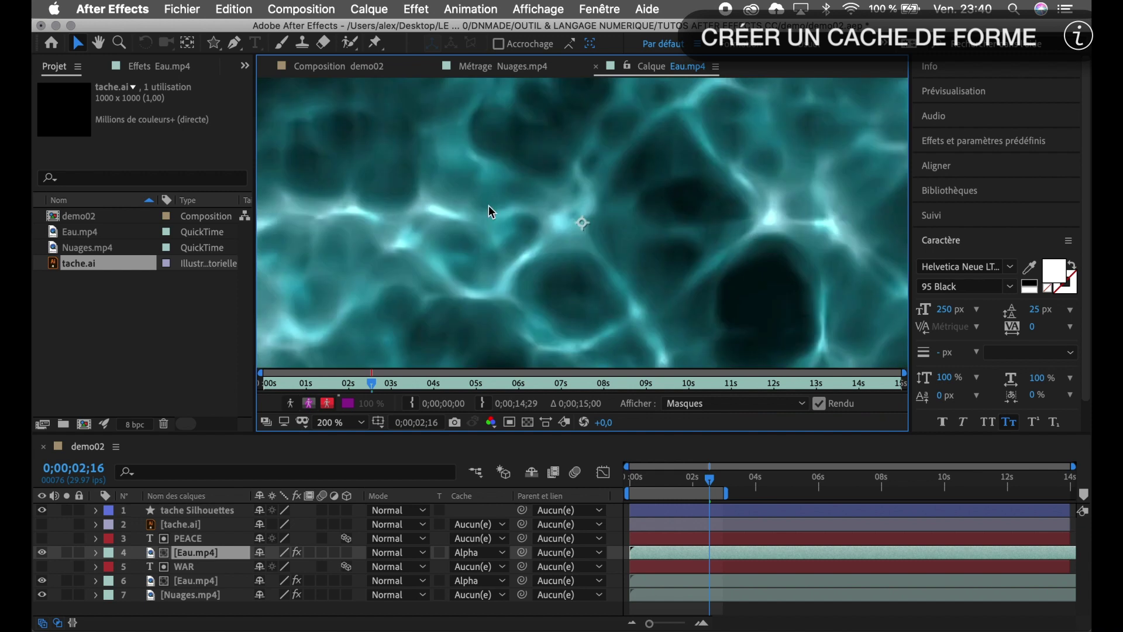
- Close the Eau.mp4 layer view and return to the demo02 composition at 50% magnification
left_click(596, 67)
left_click(331, 68)
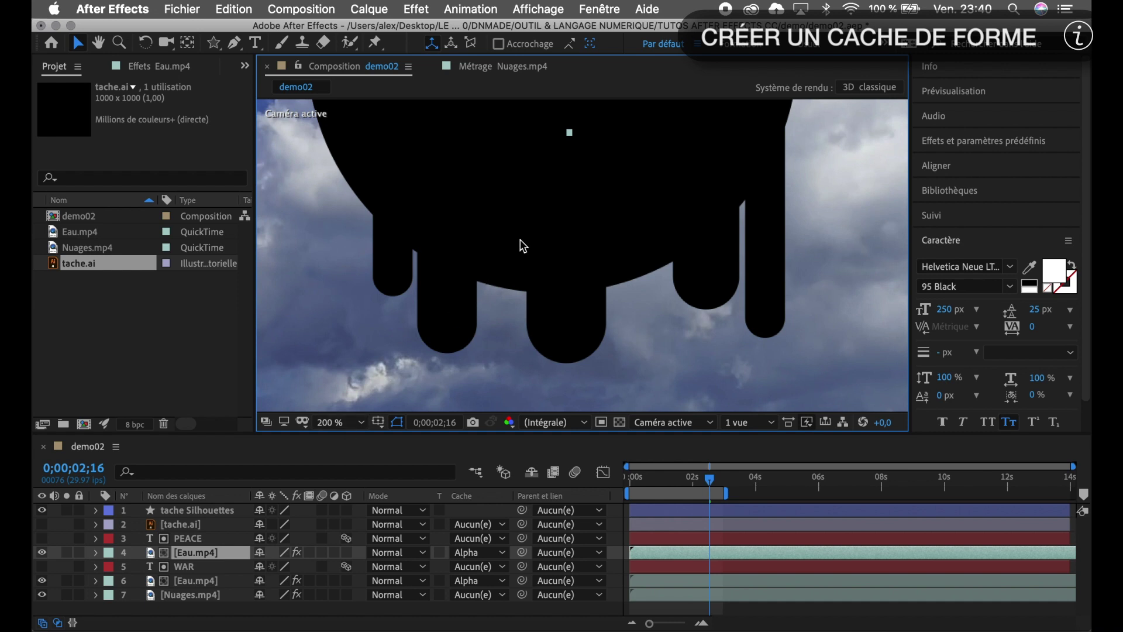
key("comma")
key("comma")
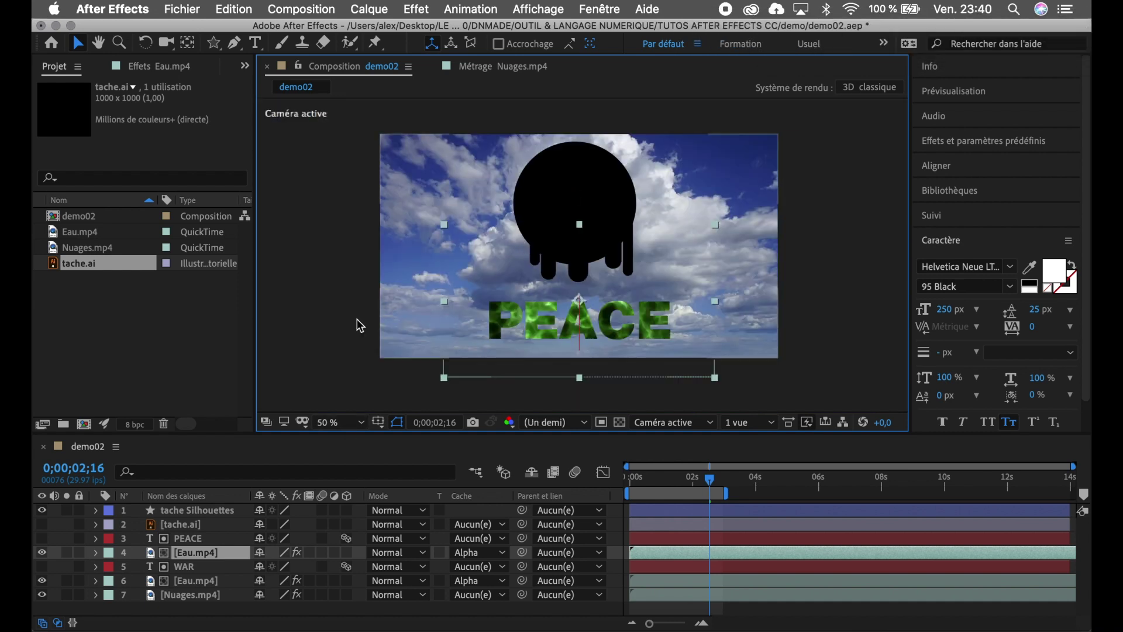
- Examine the transform properties of the tache Silhouettes layer
left_click(201, 511)
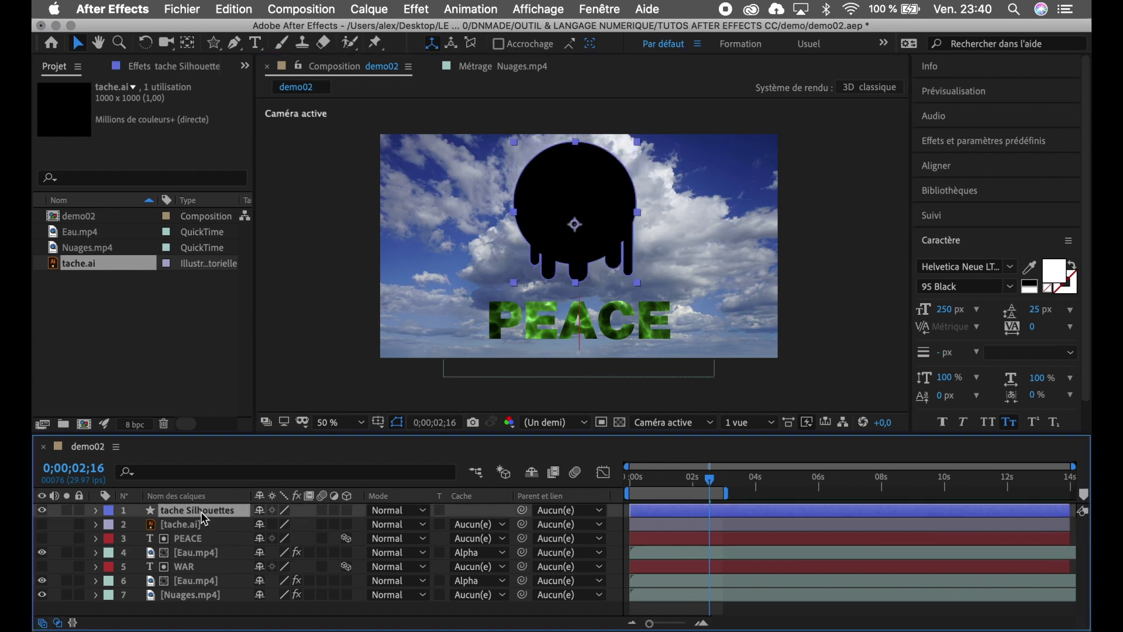
left_click(97, 512)
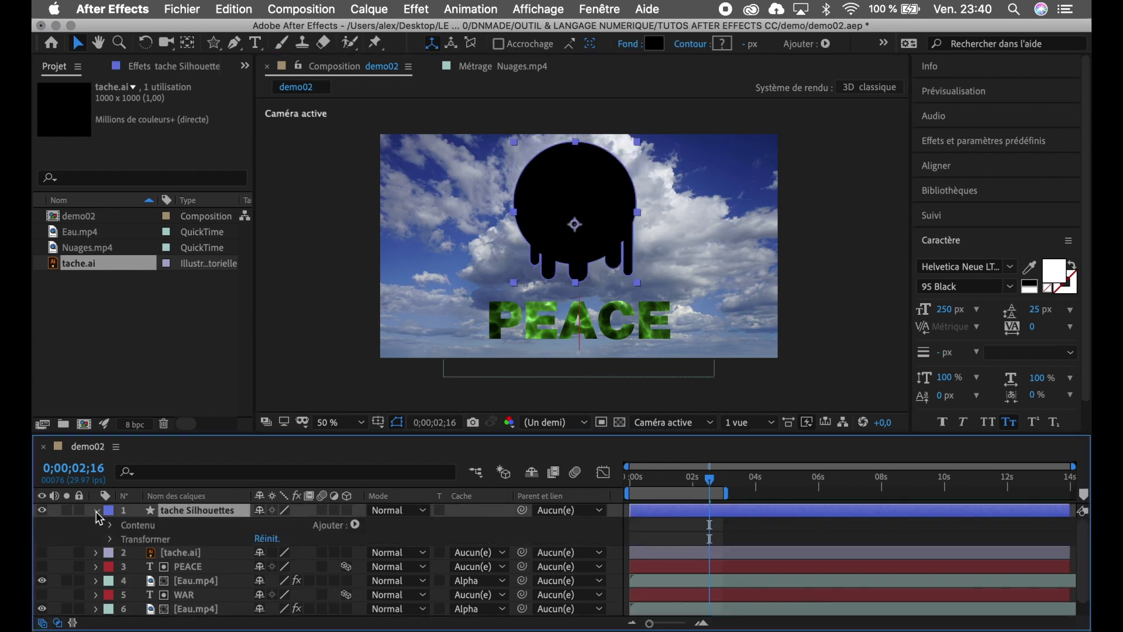
left_click(111, 539)
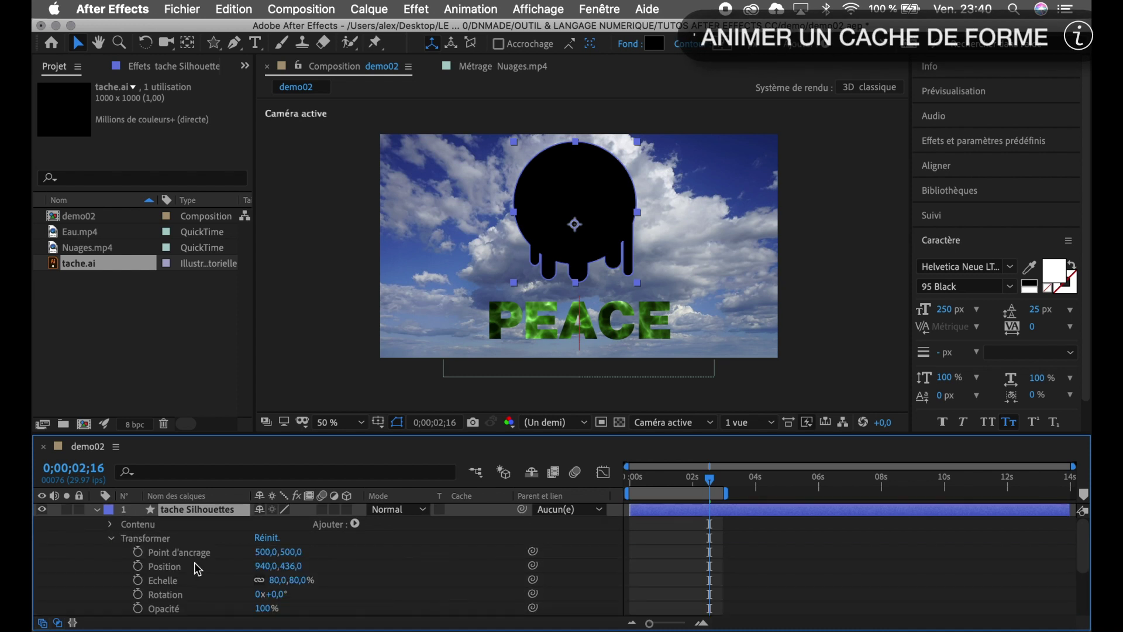
scroll(201, 602, "down", 4)
scroll(201, 594, "up", 3)
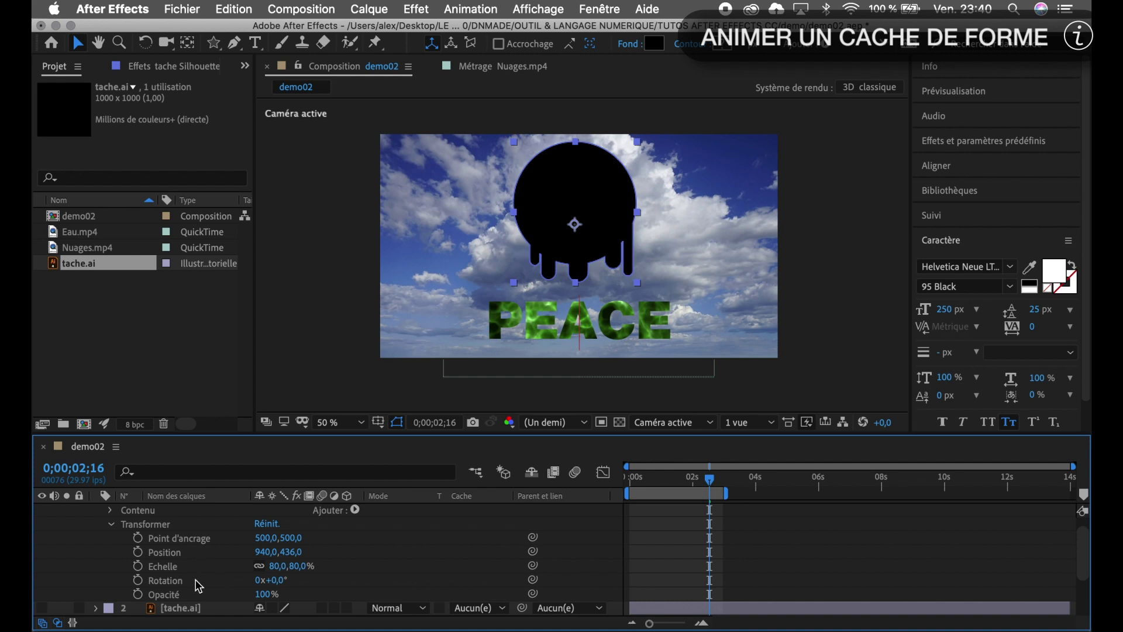
- Collapse the silhouette's transform properties and expand its contents down to the Fond 1 fill properties in Groupe 1
left_click(111, 524)
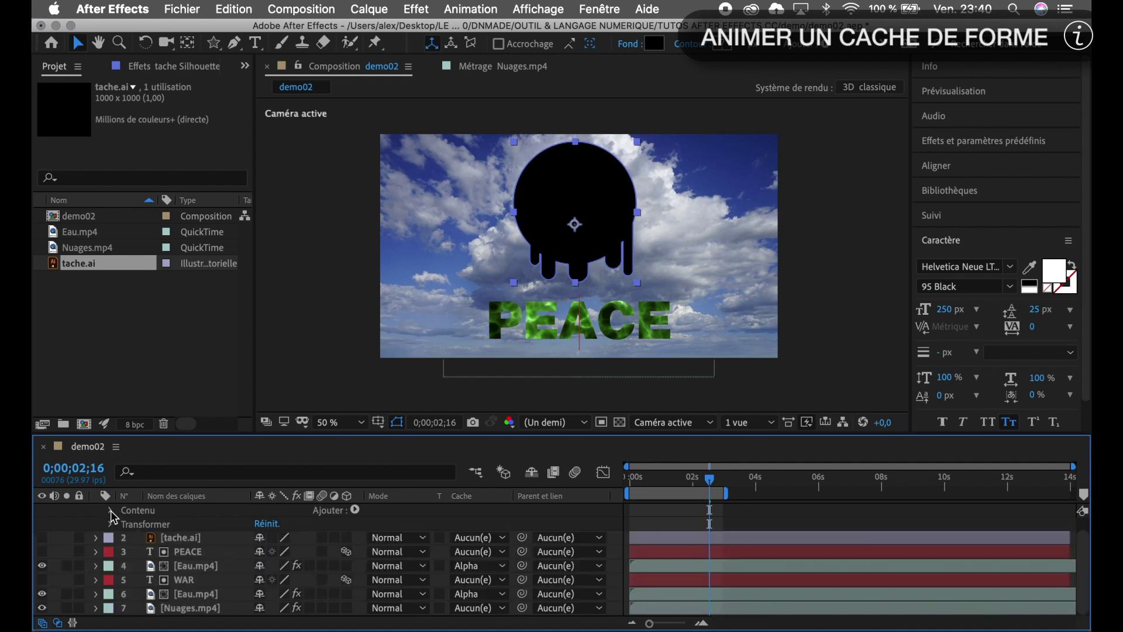
left_click(111, 511)
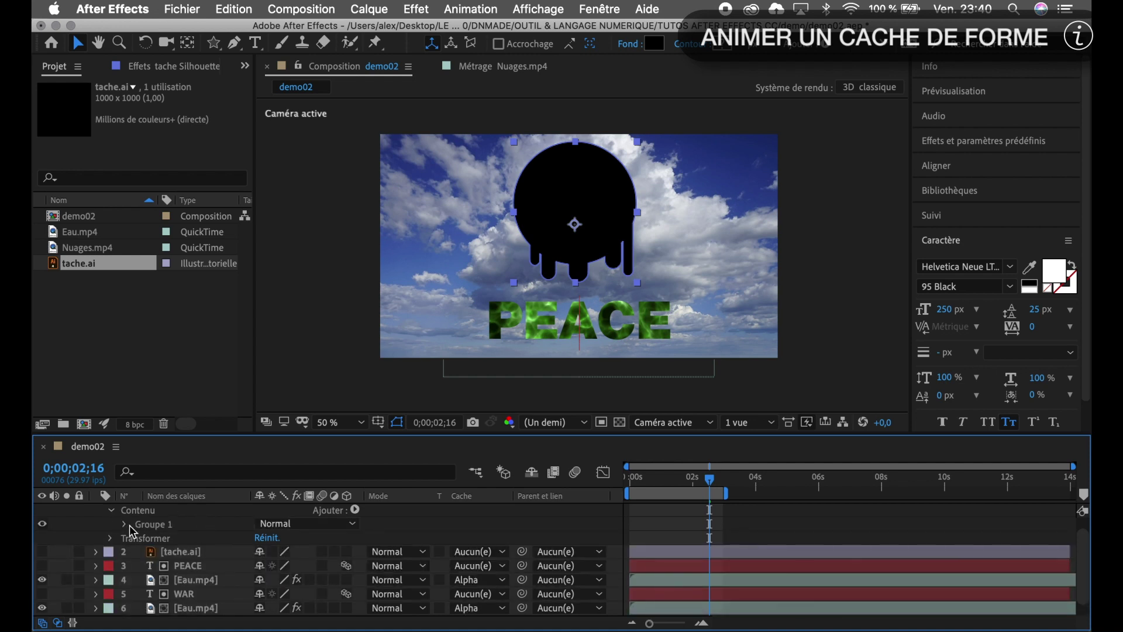
left_click(126, 525)
scroll(216, 532, "down", 1)
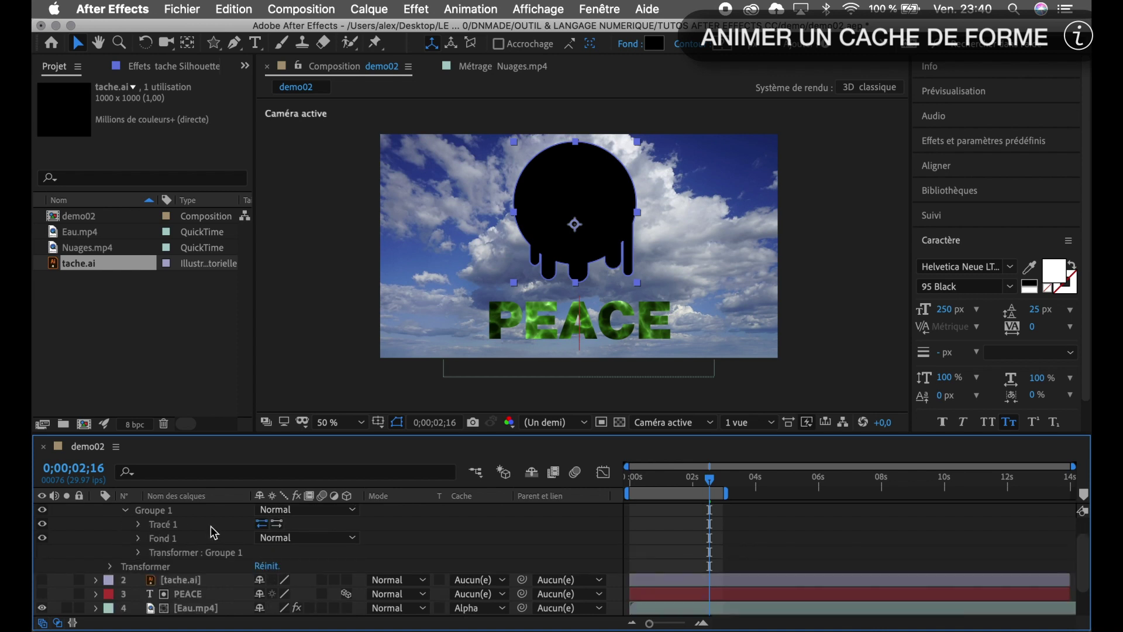
left_click(138, 539)
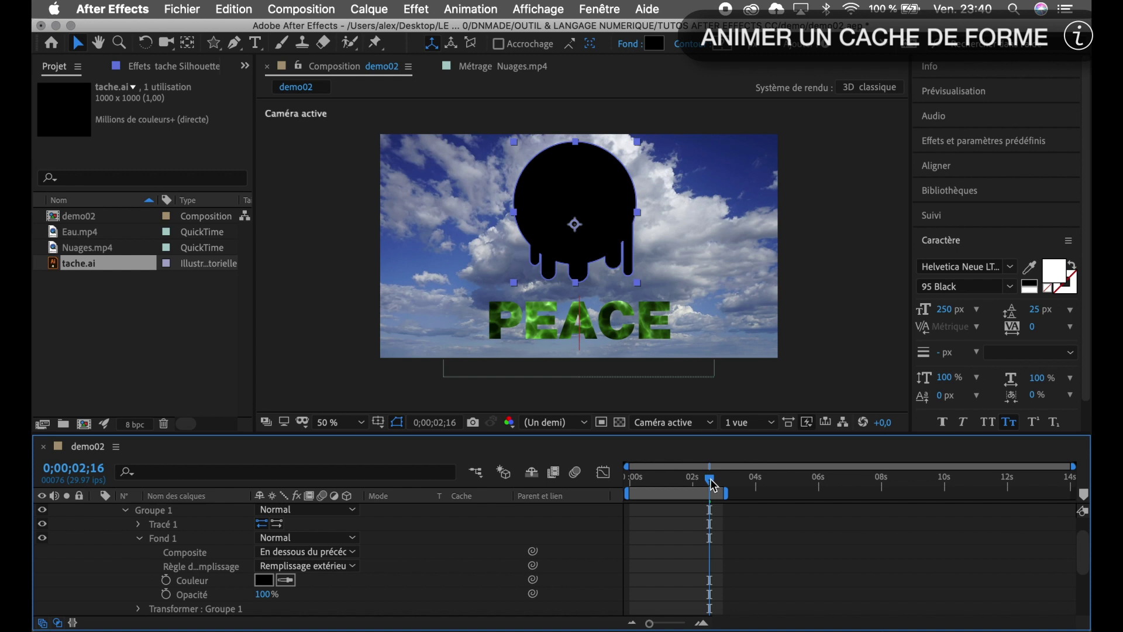
- At 0;00;01;00, set the Fond 1 fill colour to dark red 890505 and start keyframing it
left_click_drag(711, 484, 654, 490)
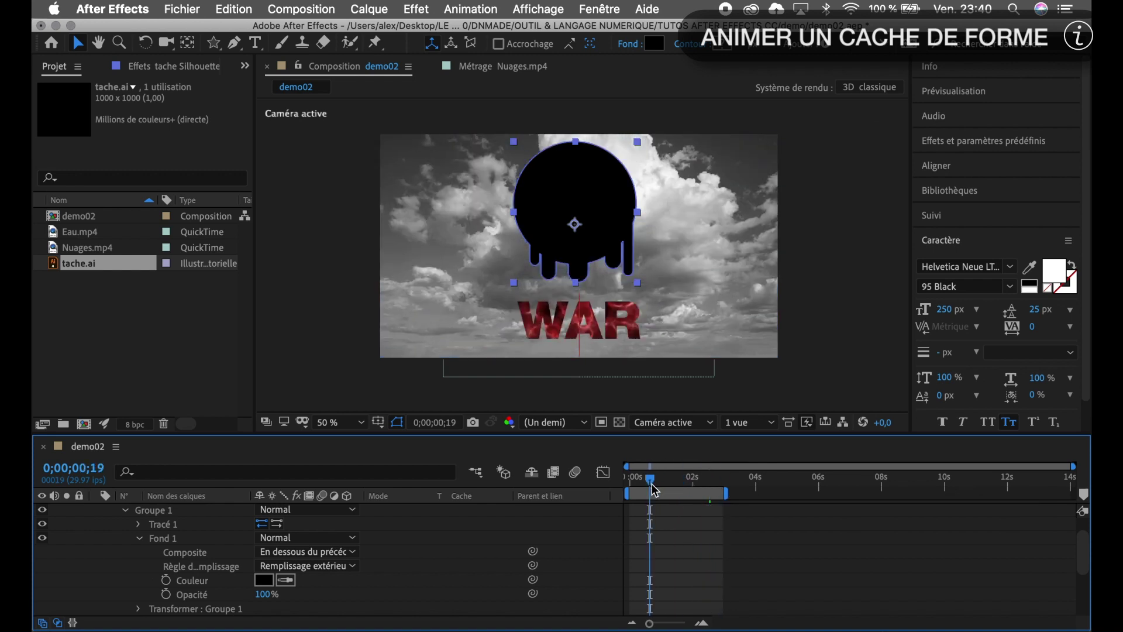
left_click(88, 471)
type("100")
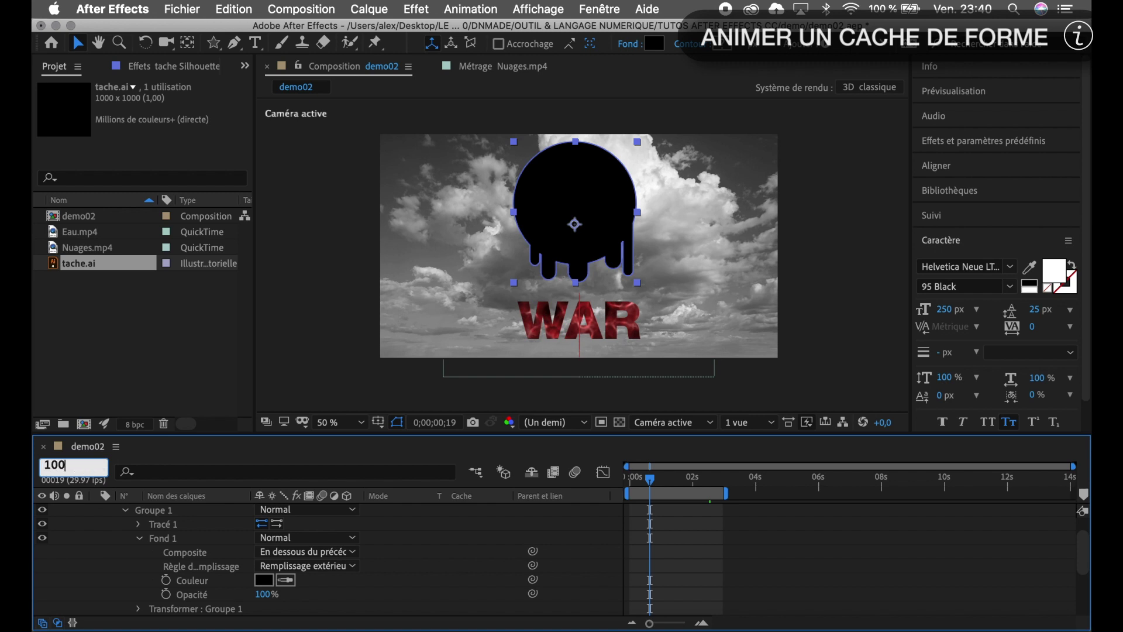
key("Return")
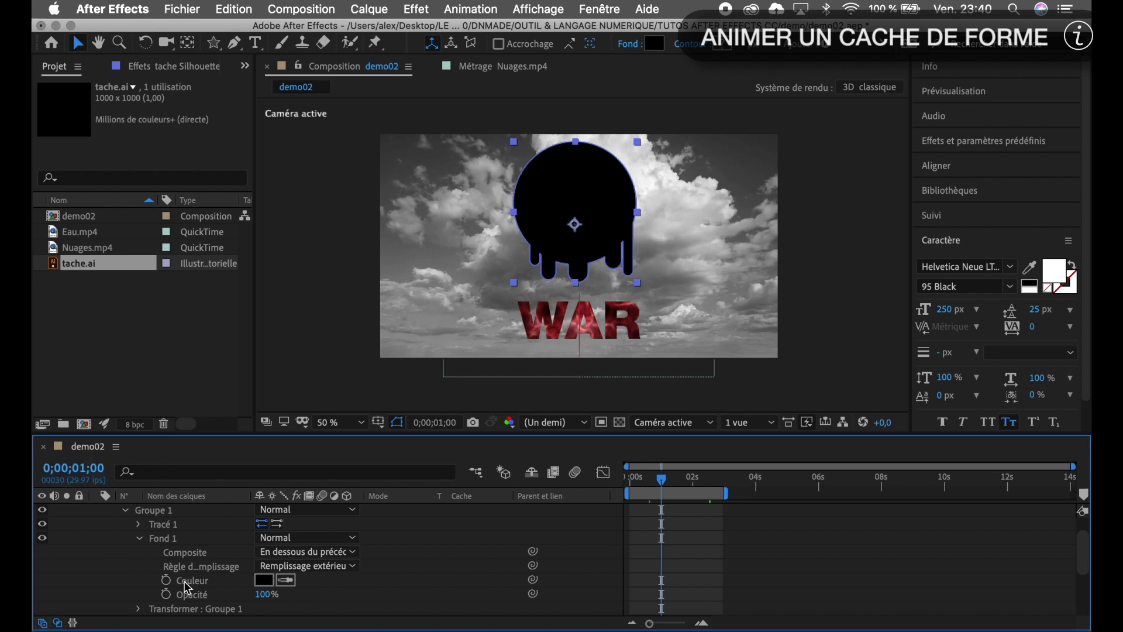
left_click(265, 581)
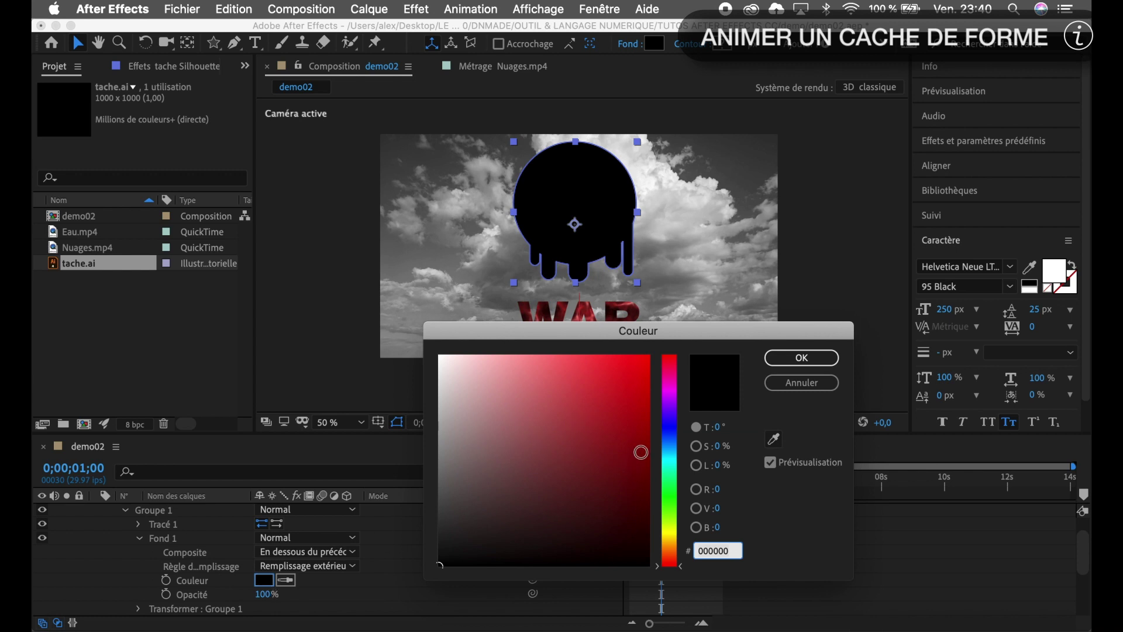
left_click(641, 453)
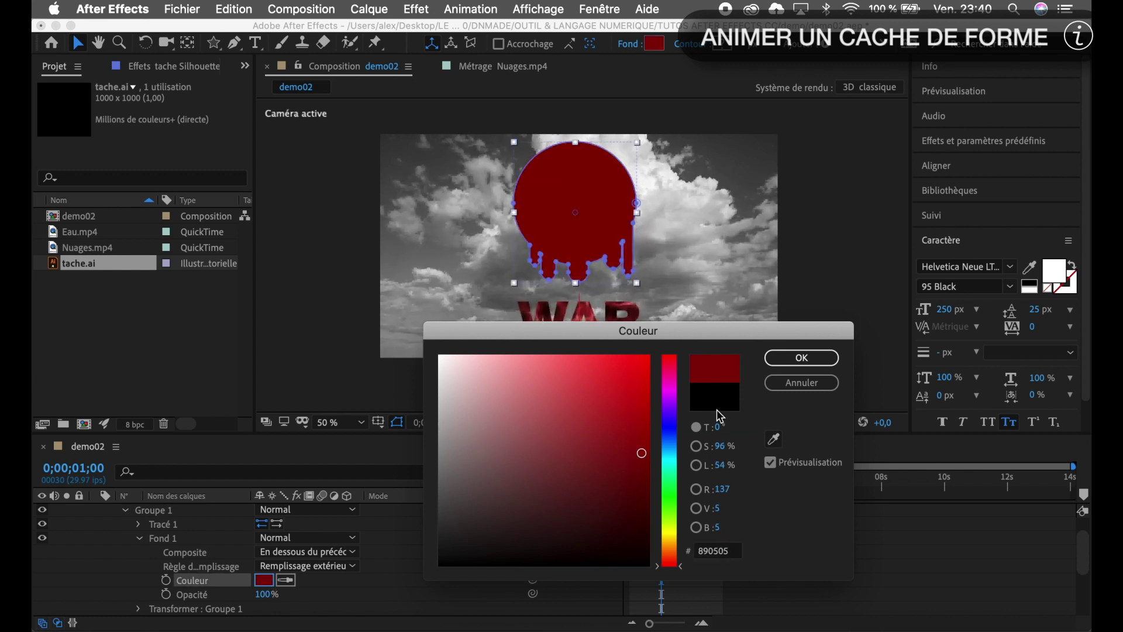
left_click(803, 358)
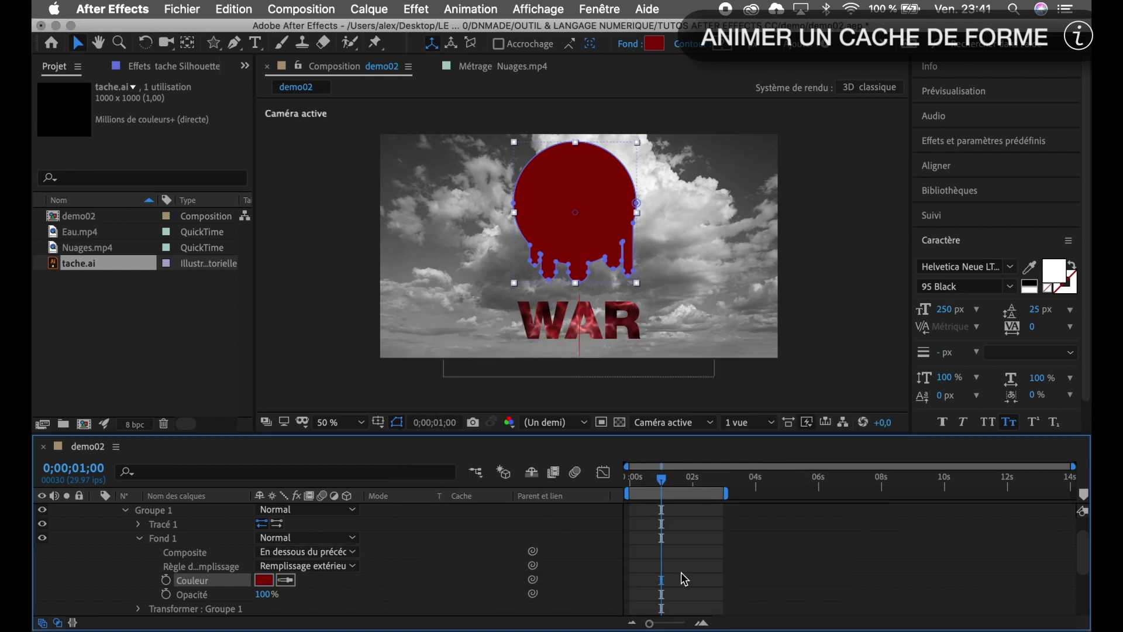
left_click(167, 581)
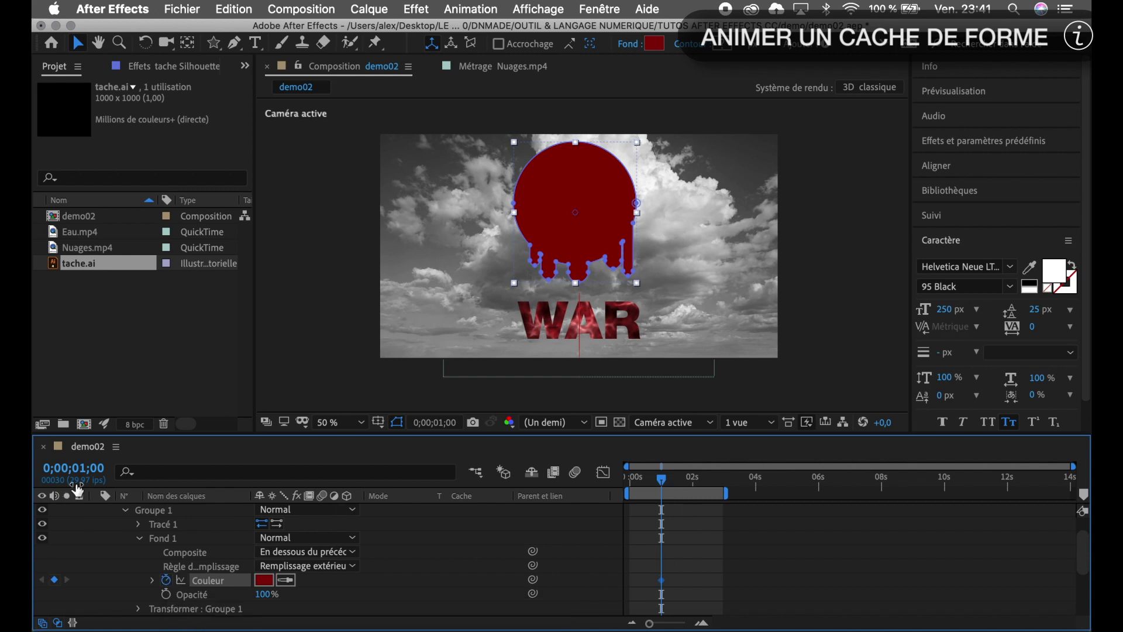
- At 0;00;02;00, keyframe the Fond 1 fill colour to green 4B8905
left_click(74, 468)
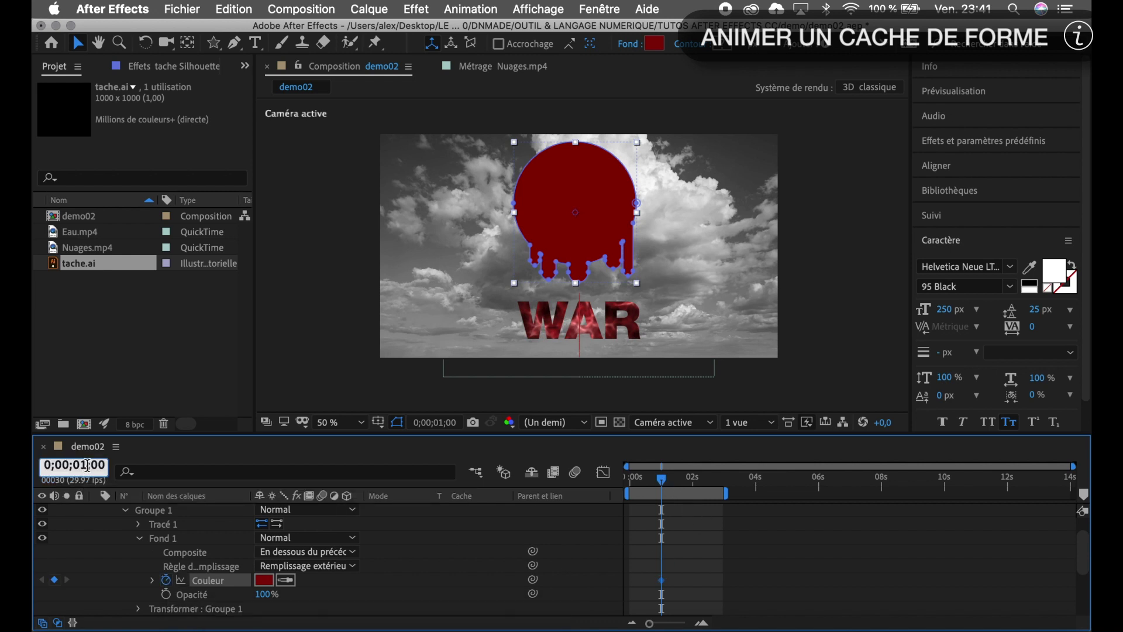
type("2")
key("Return")
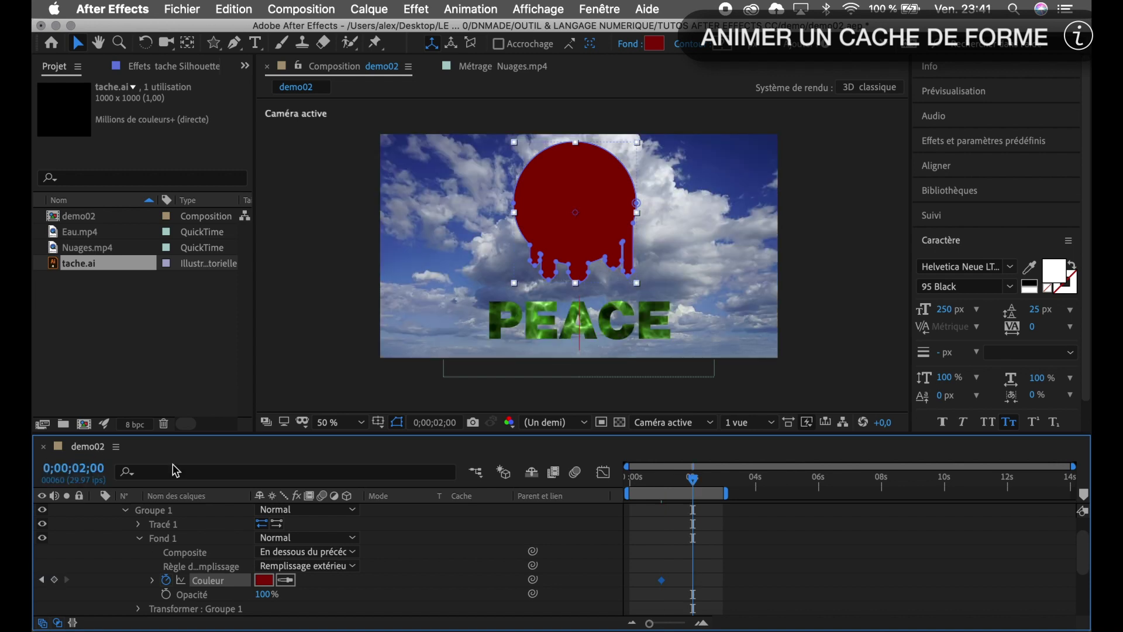
left_click(264, 581)
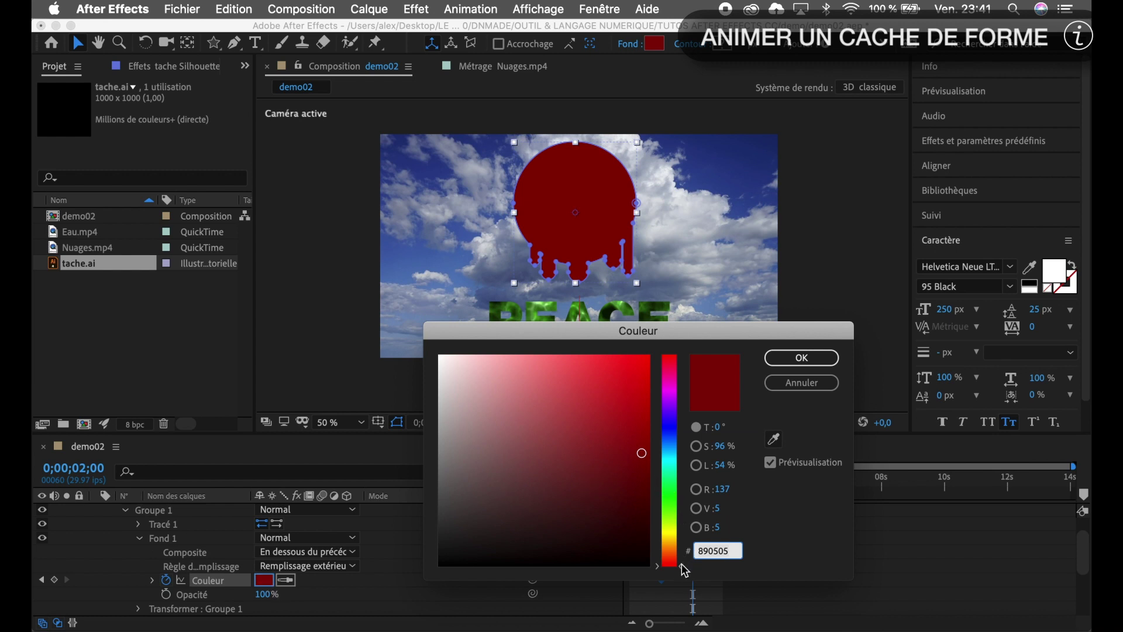
left_click_drag(682, 565, 685, 515)
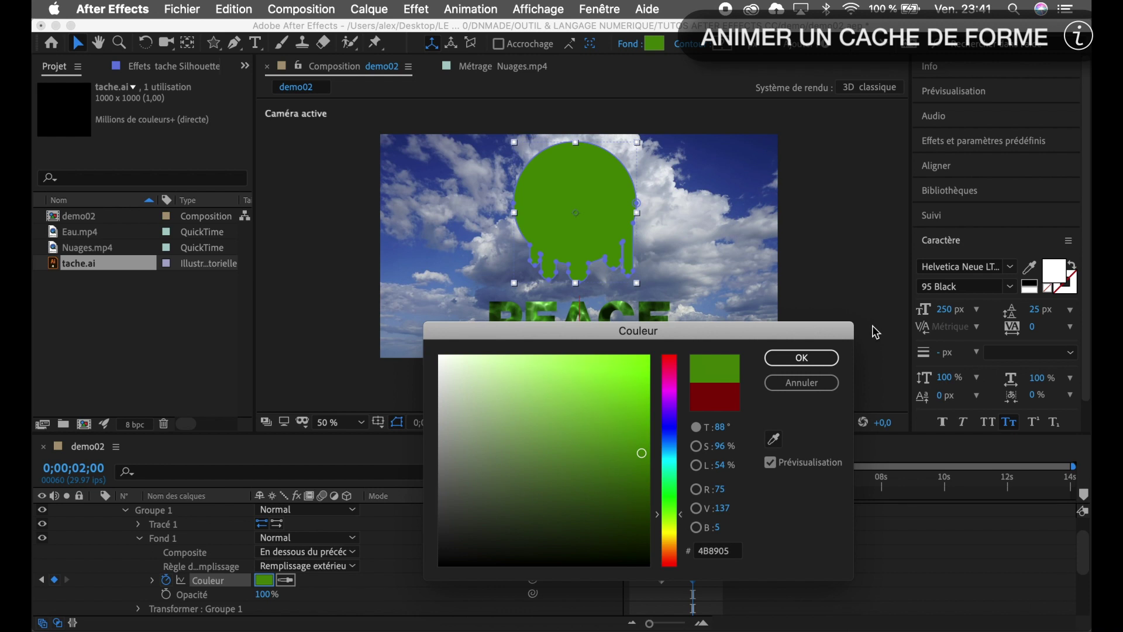
left_click(802, 357)
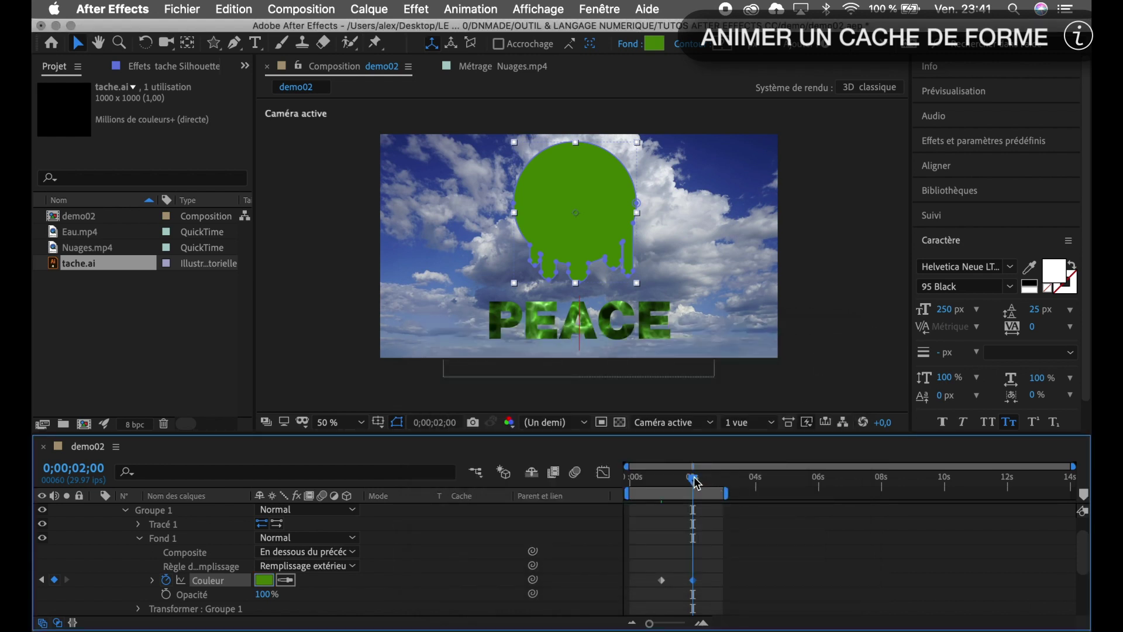
- Scrub through the silhouette's colour animation and examine the shape at 100% with its layer deselected
mouse_move(693, 479)
left_mouse_down()
mouse_move(601, 487)
mouse_move(693, 494)
left_mouse_up()
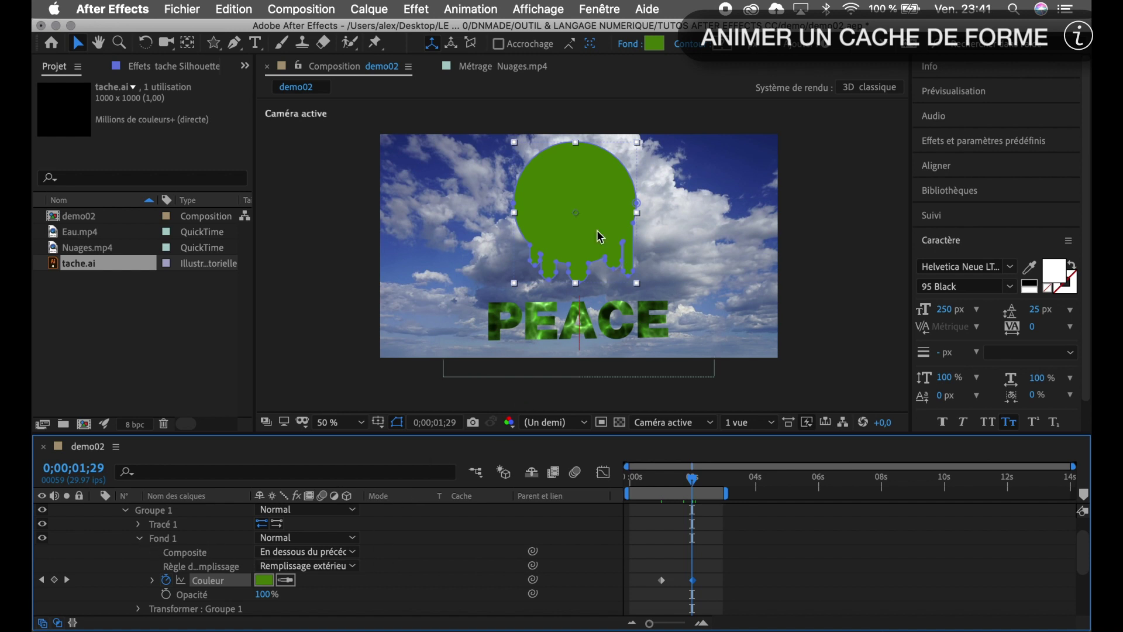
scroll(583, 262, "up", 2)
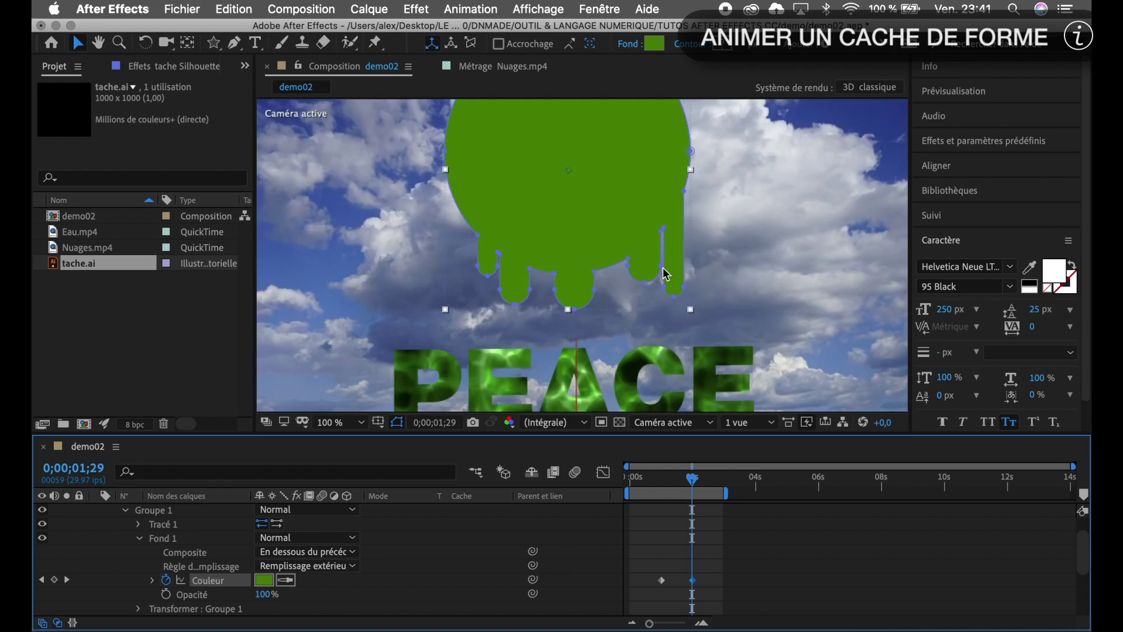
left_click(785, 251)
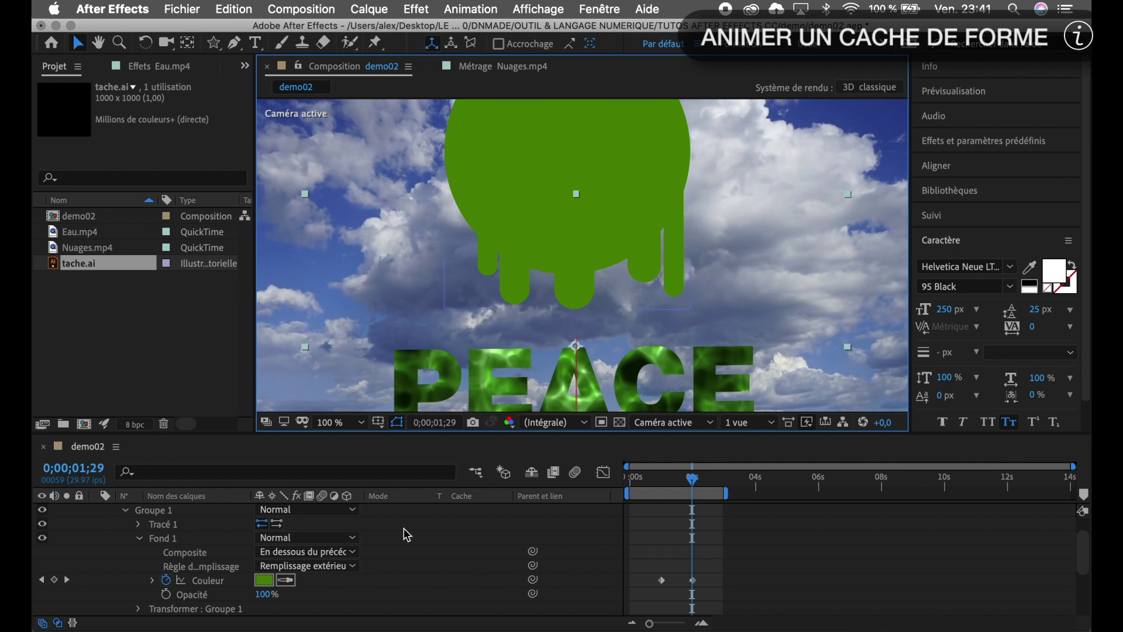
- Set the blending mode of the tache Silhouettes layer to Produit
scroll(381, 538, "up", 2)
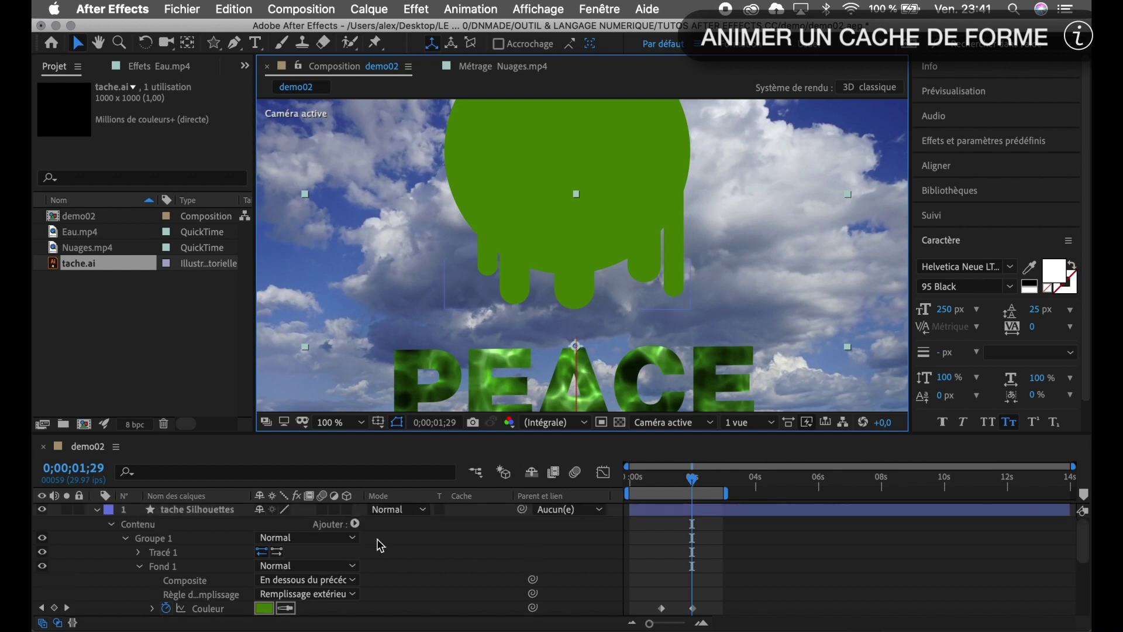
left_click(424, 510)
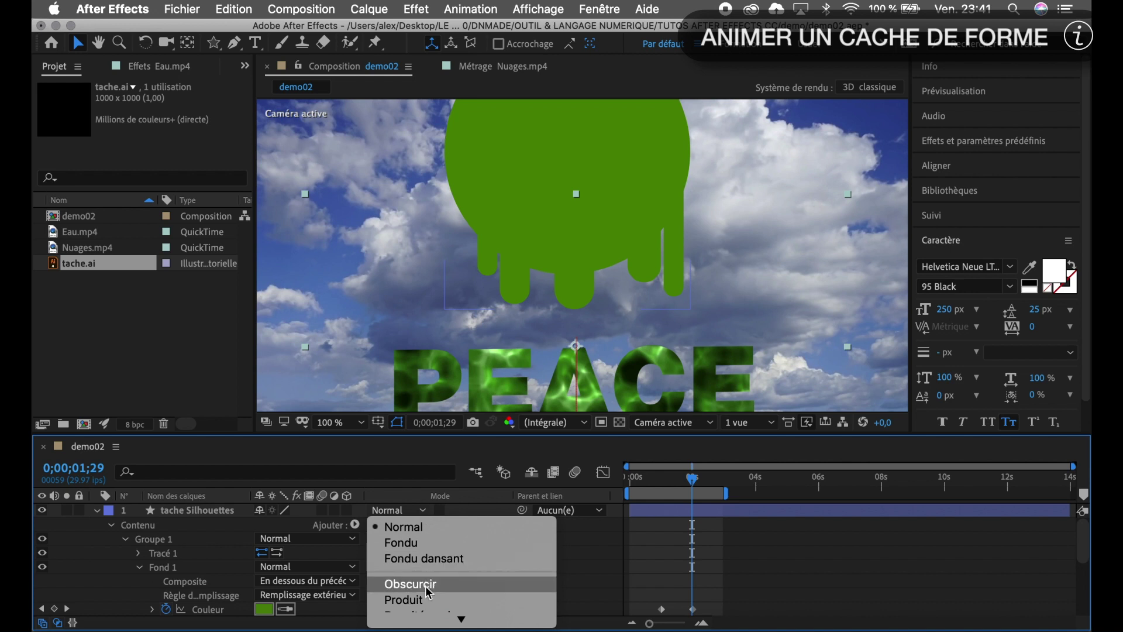
left_click(414, 603)
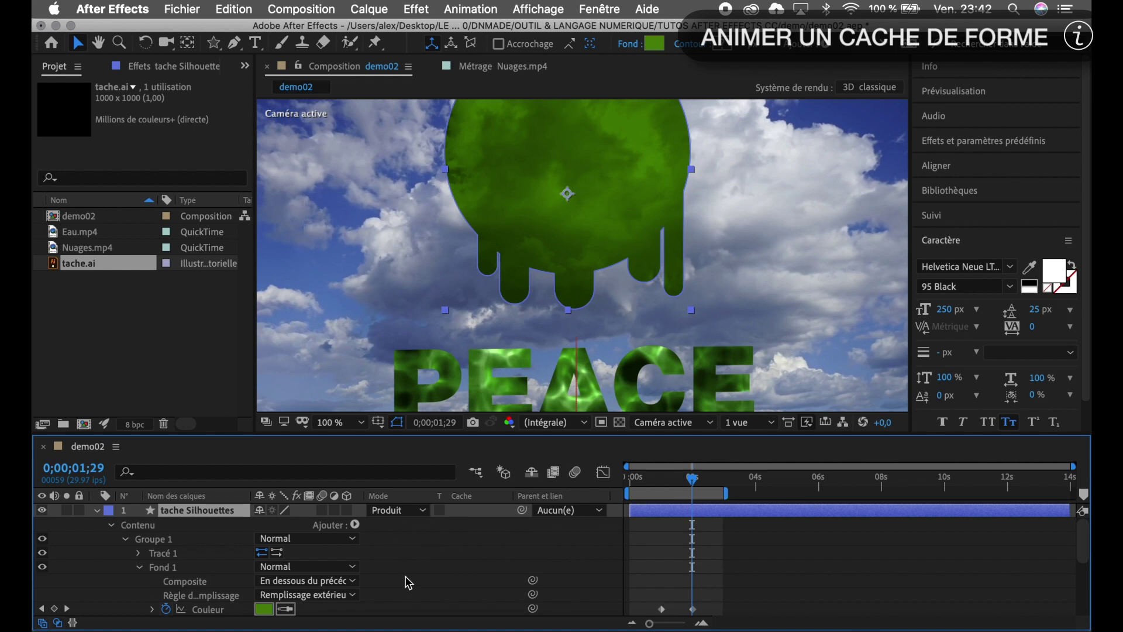
- Set the blending mode of both the PEACE and WAR text layers to Produit
scroll(406, 582, "down", 5)
left_click(213, 551)
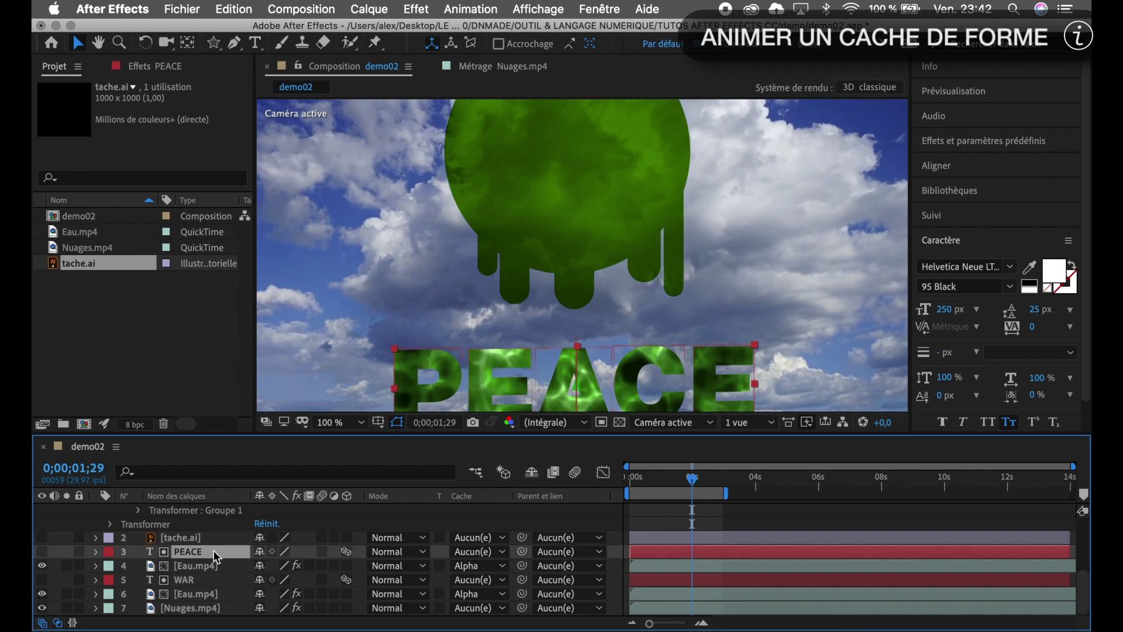
left_click(211, 581, "super")
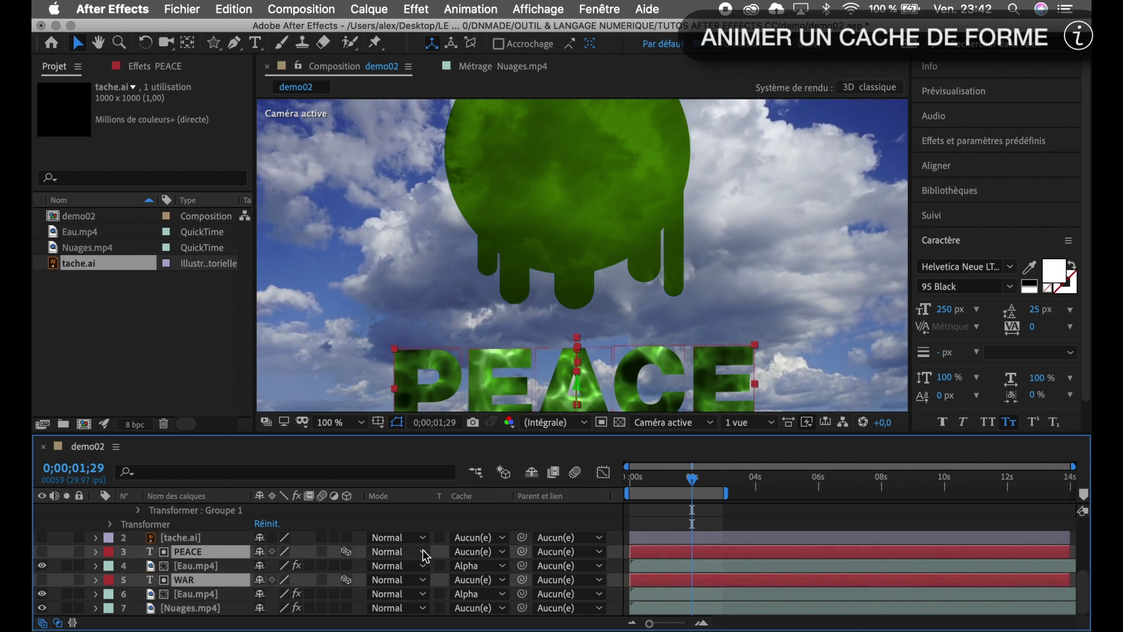
left_click(423, 551)
mouse_move(415, 618)
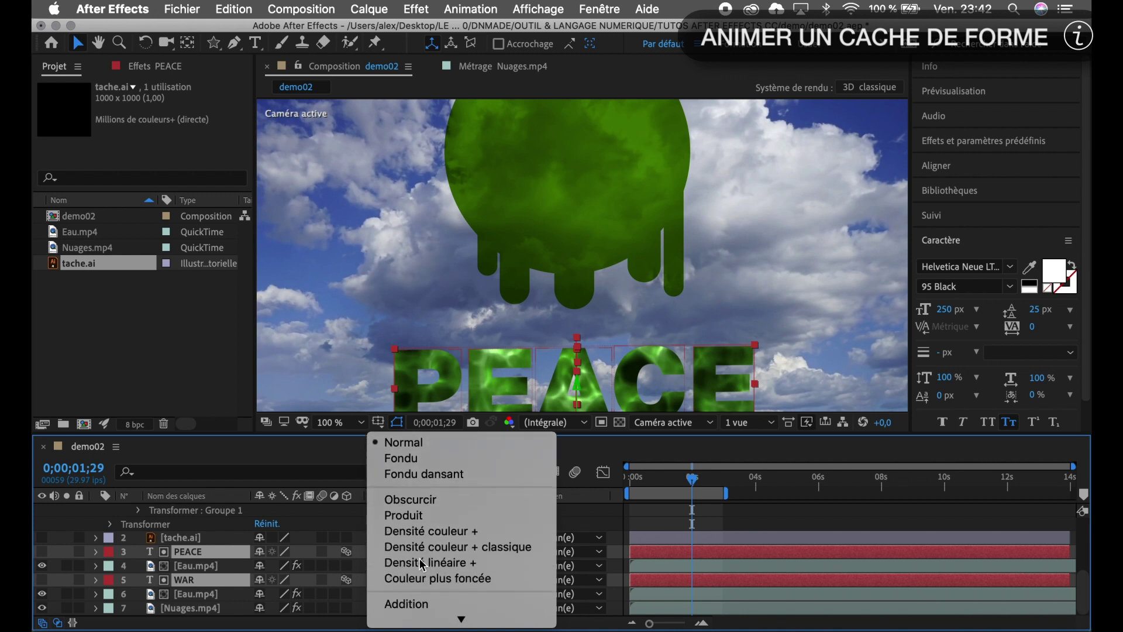
left_click(415, 516)
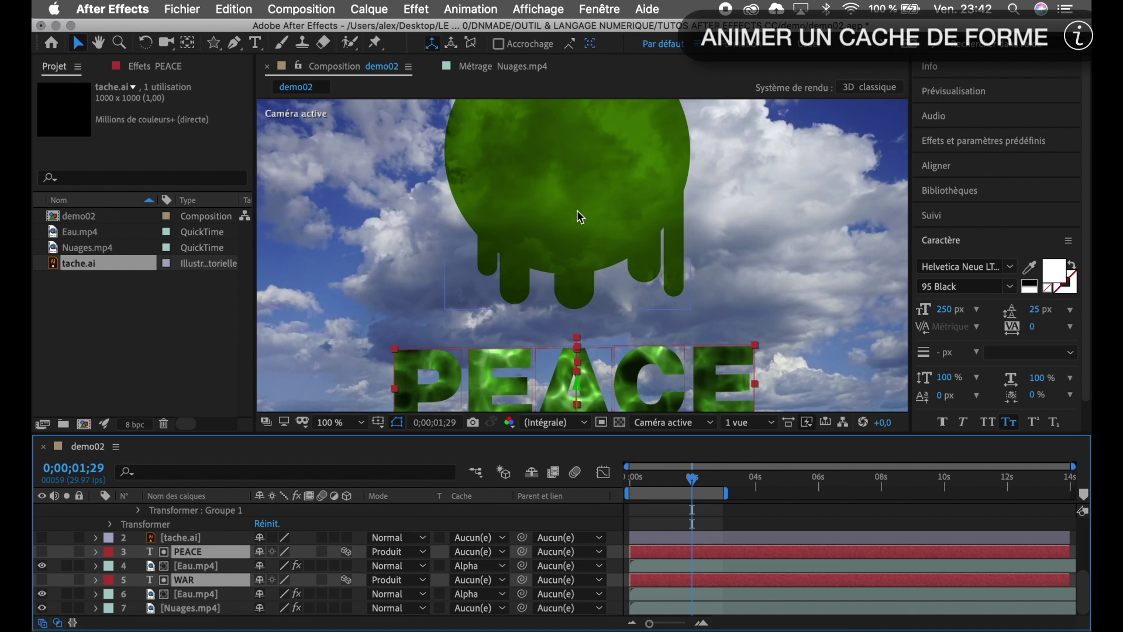
scroll(576, 273, "down", 4)
scroll(576, 273, "up", 4)
scroll(210, 537, "up", 1)
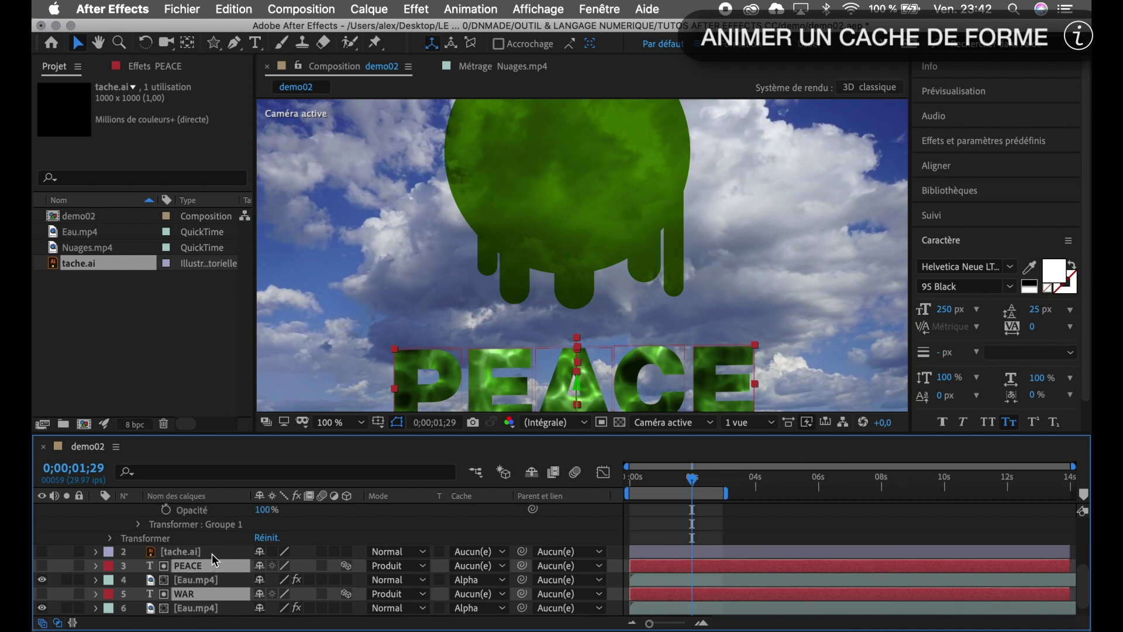
left_click(212, 553)
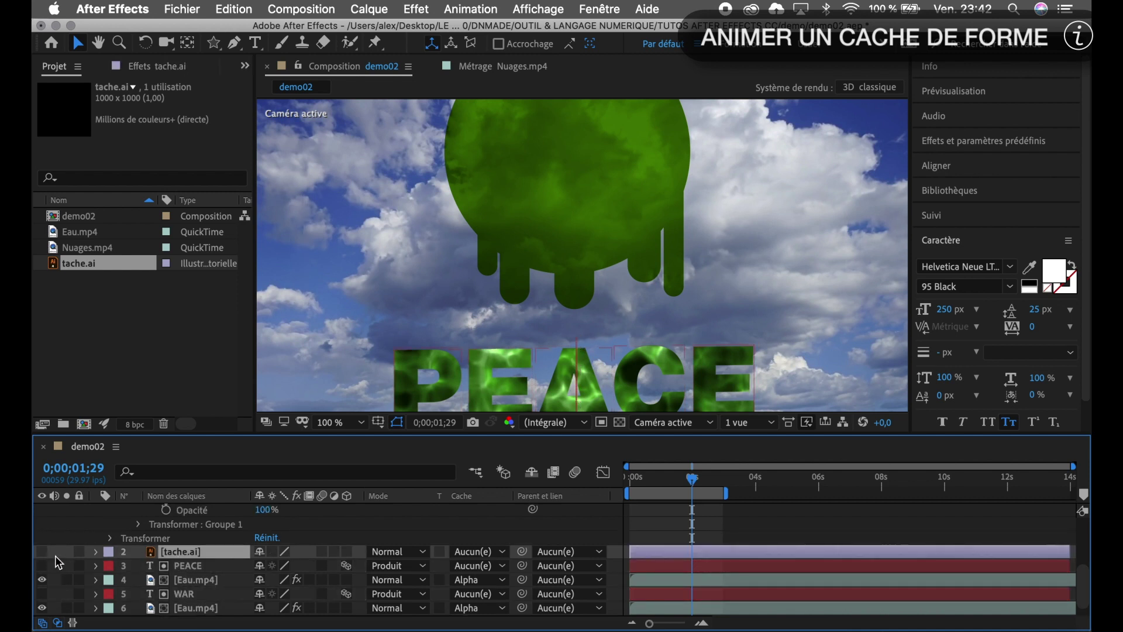
scroll(177, 547, "up", 6)
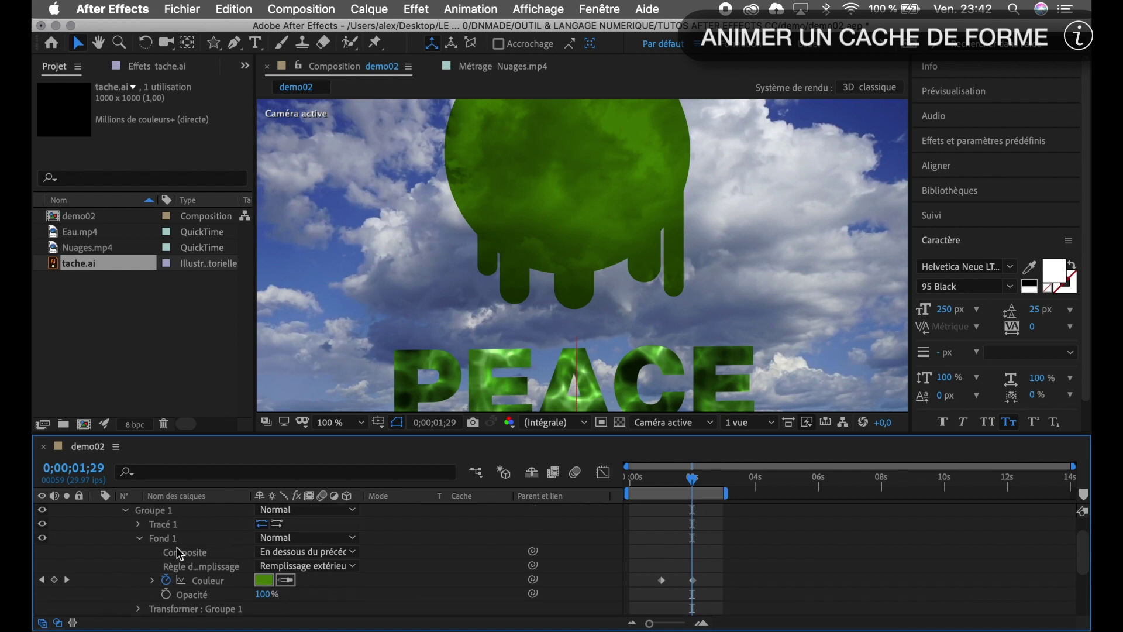
- At 0;00;00;10, start keyframing the Tracé property of Tracé 1 in the tache Silhouettes layer
scroll(177, 547, "up", 1)
scroll(176, 547, "up", 1)
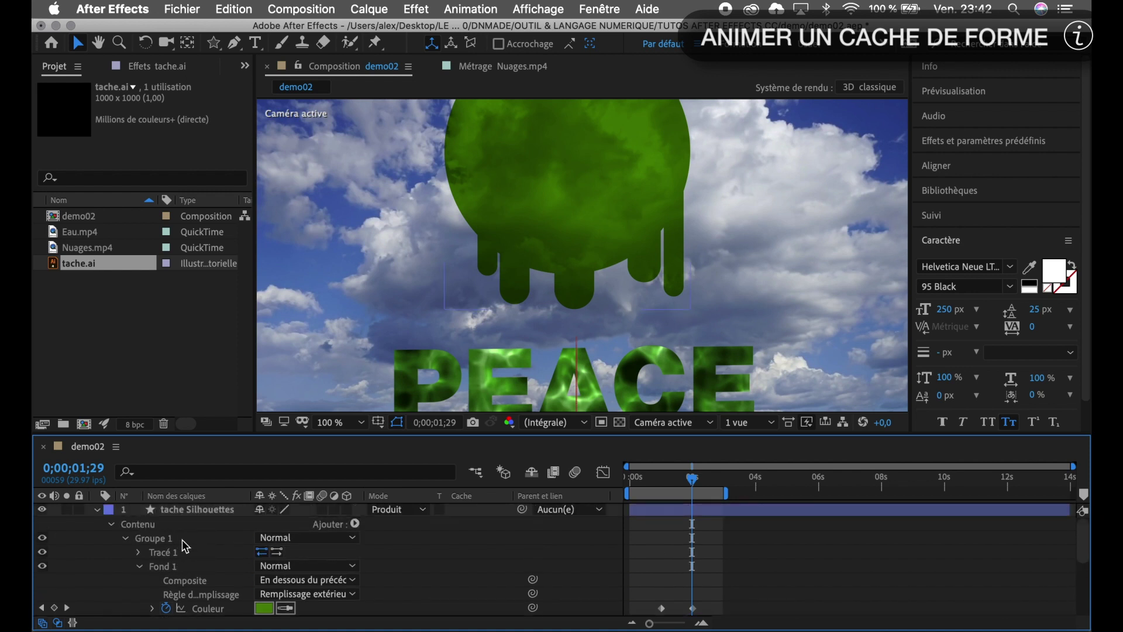
left_click(195, 512)
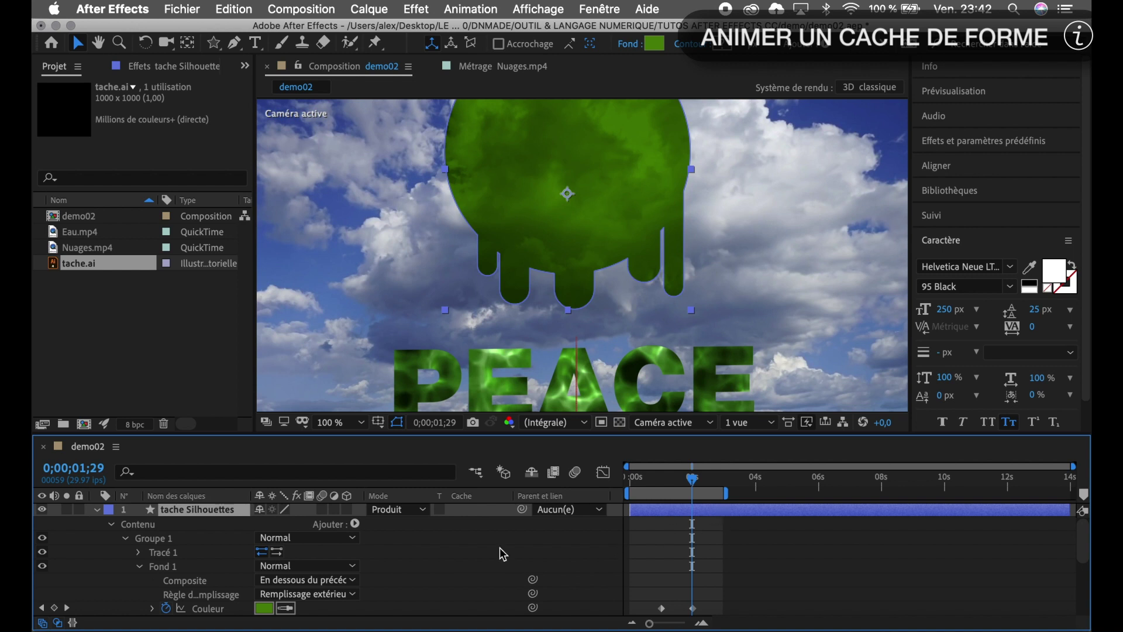
left_click(140, 552)
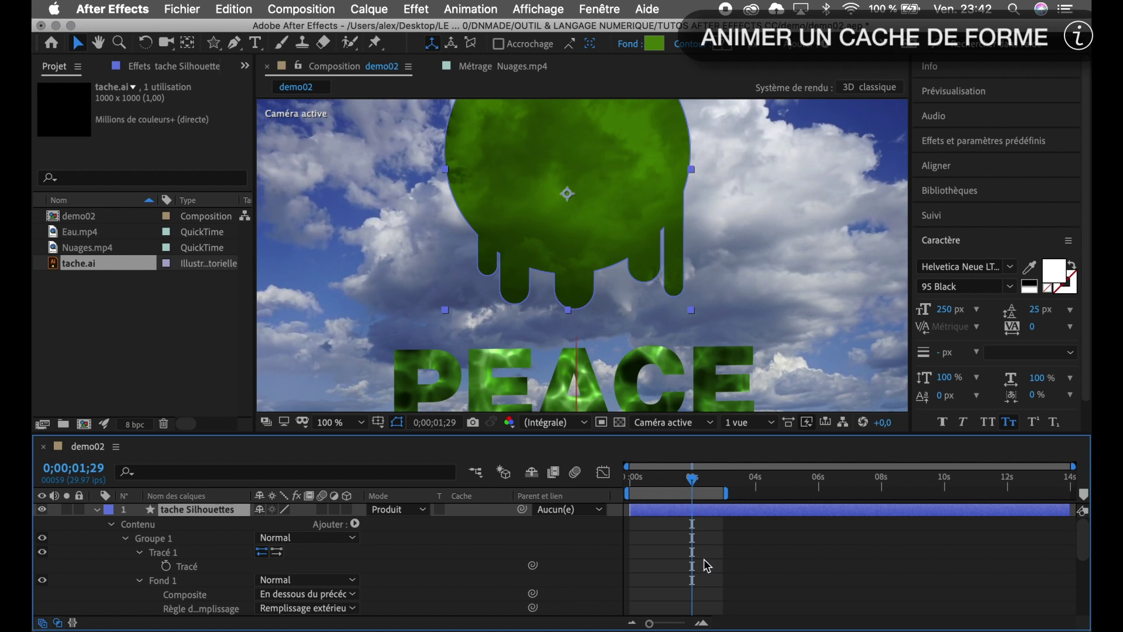
scroll(704, 559, "down", 3)
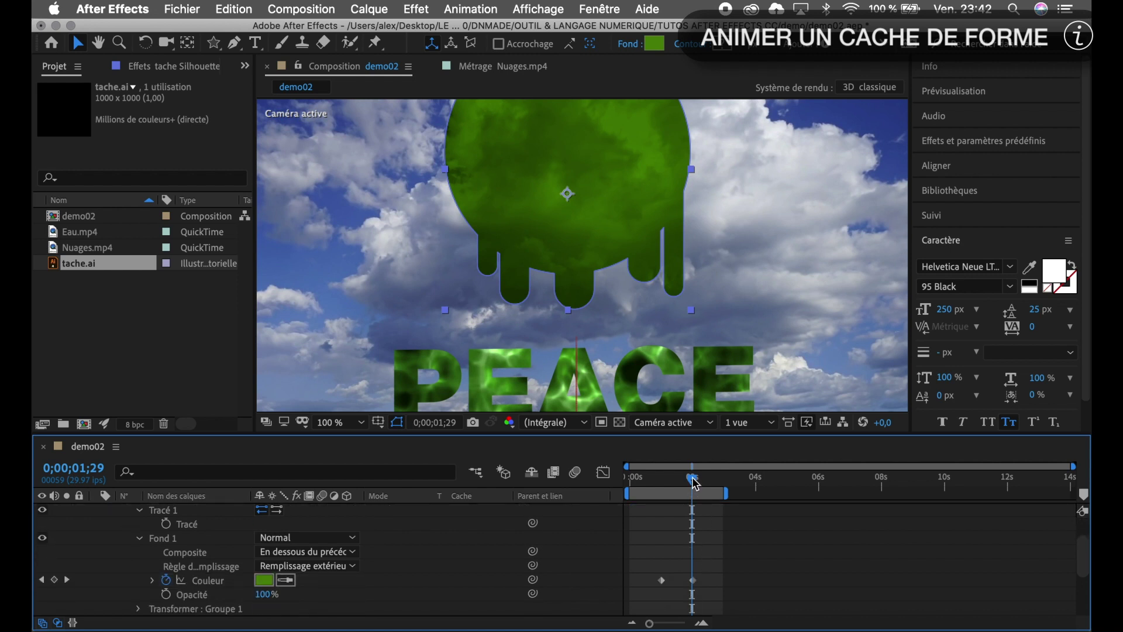
left_click_drag(693, 478, 613, 479)
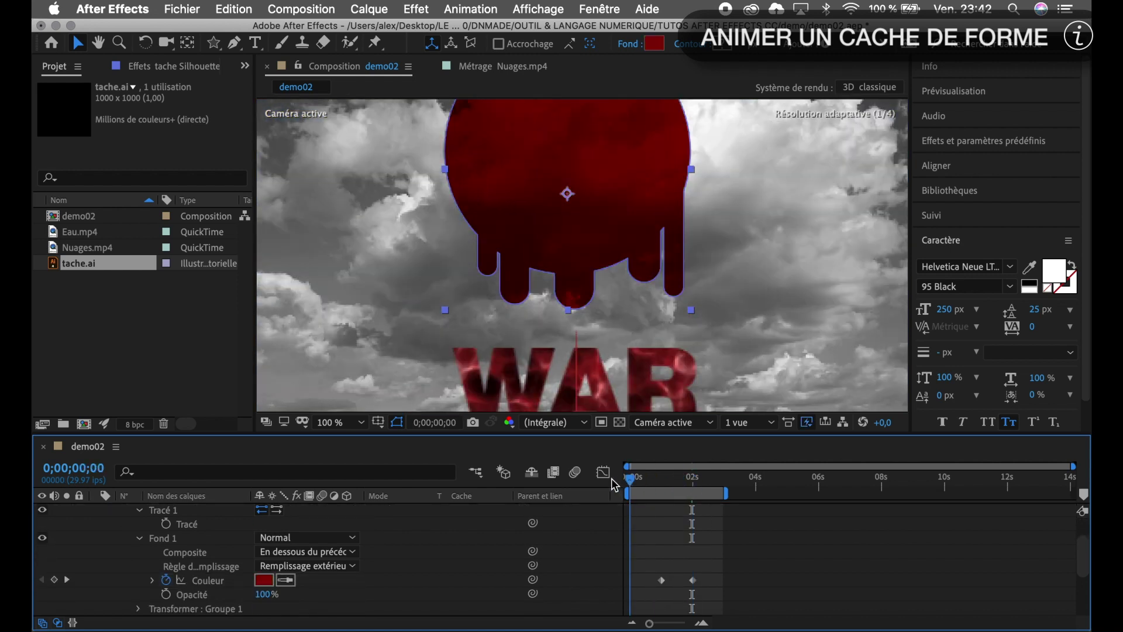
left_click(101, 473)
type("10")
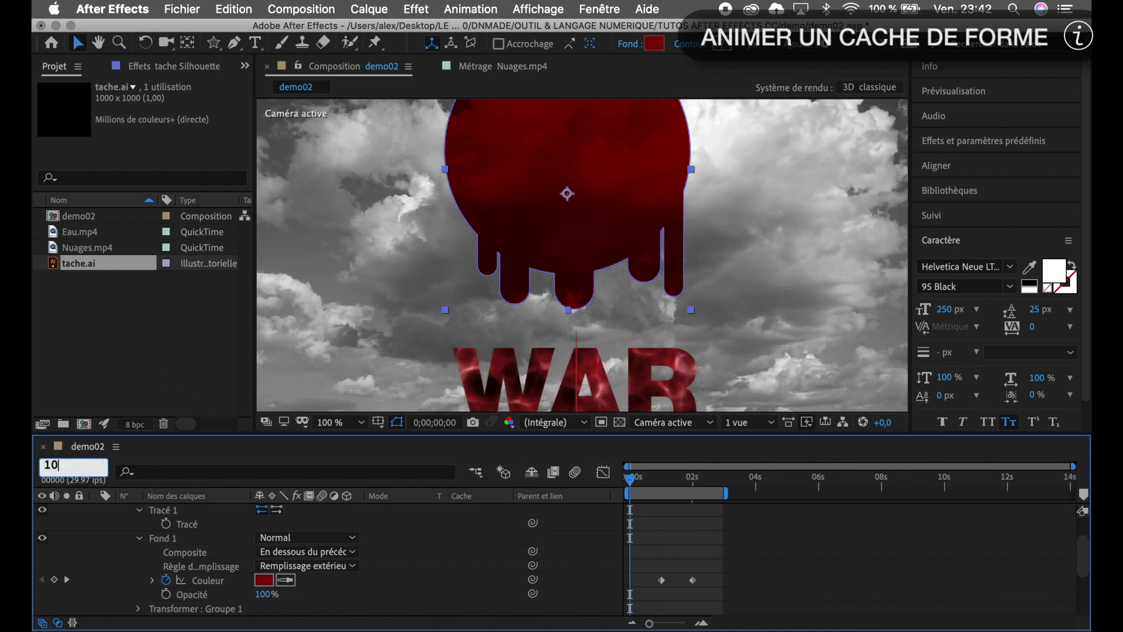
key("Return")
left_click(166, 523)
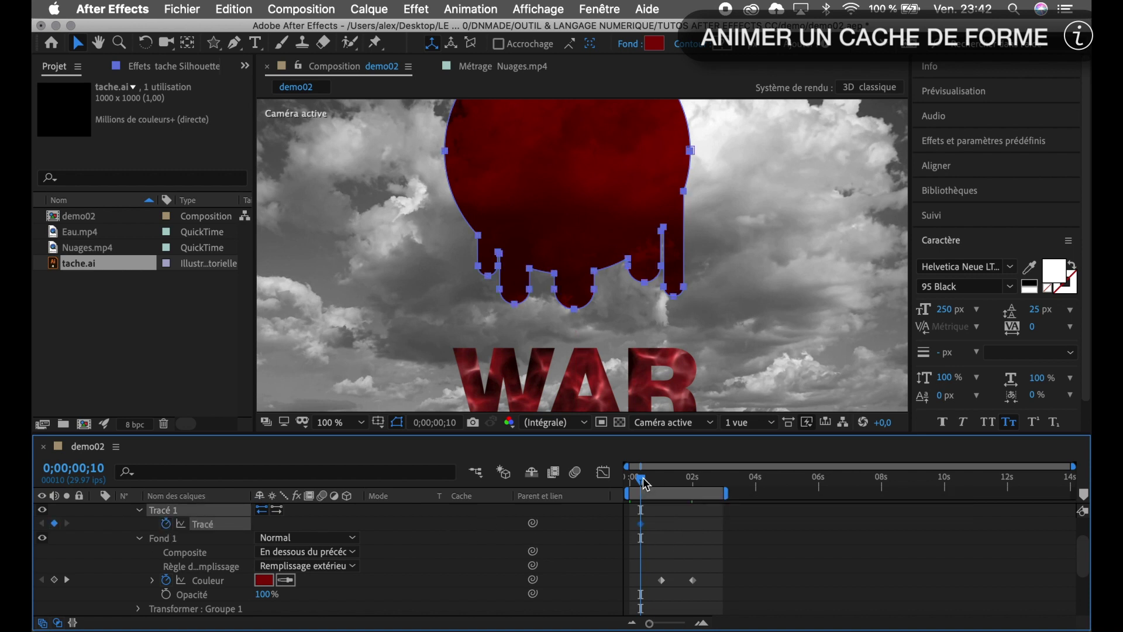
- Add a second Tracé keyframe at 0;00;02;16
left_click_drag(645, 484, 711, 491)
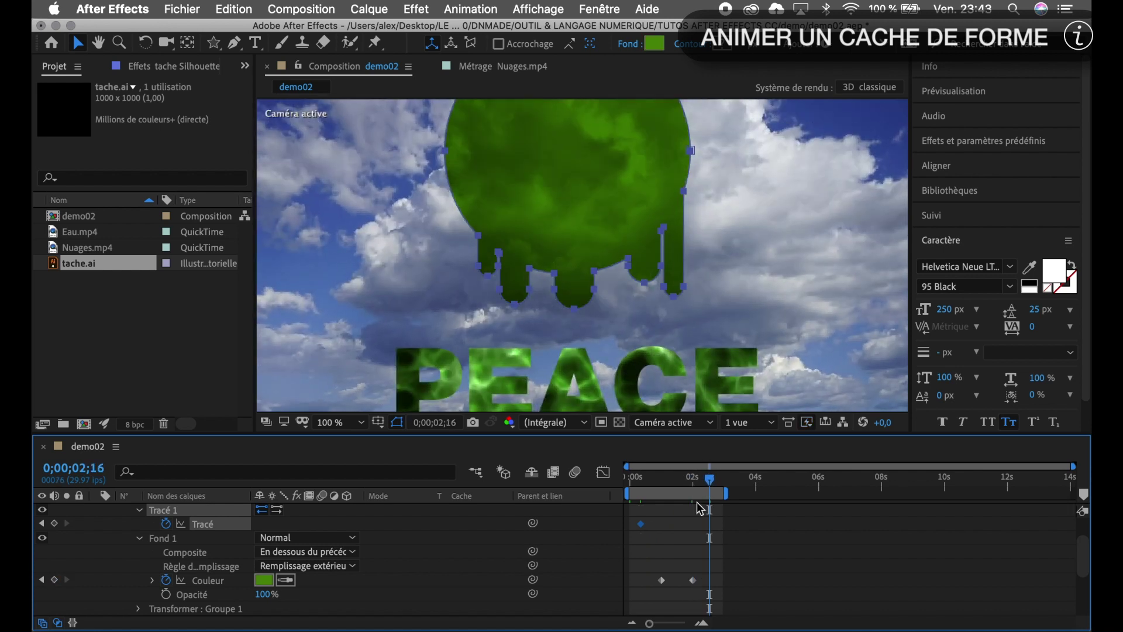
left_click(55, 523)
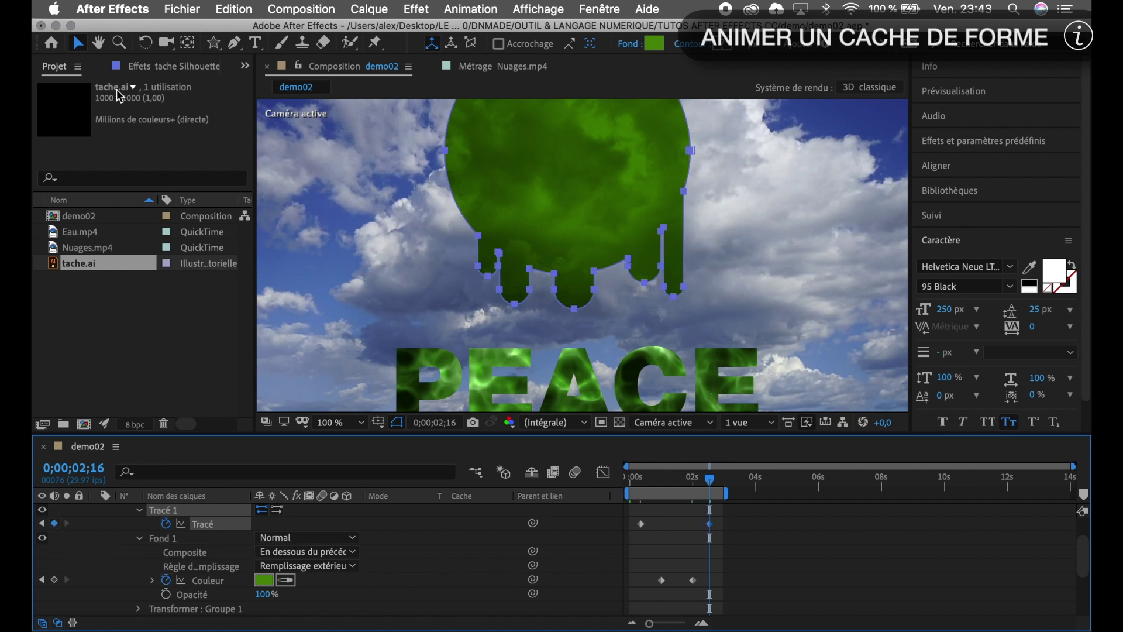
left_click(78, 44)
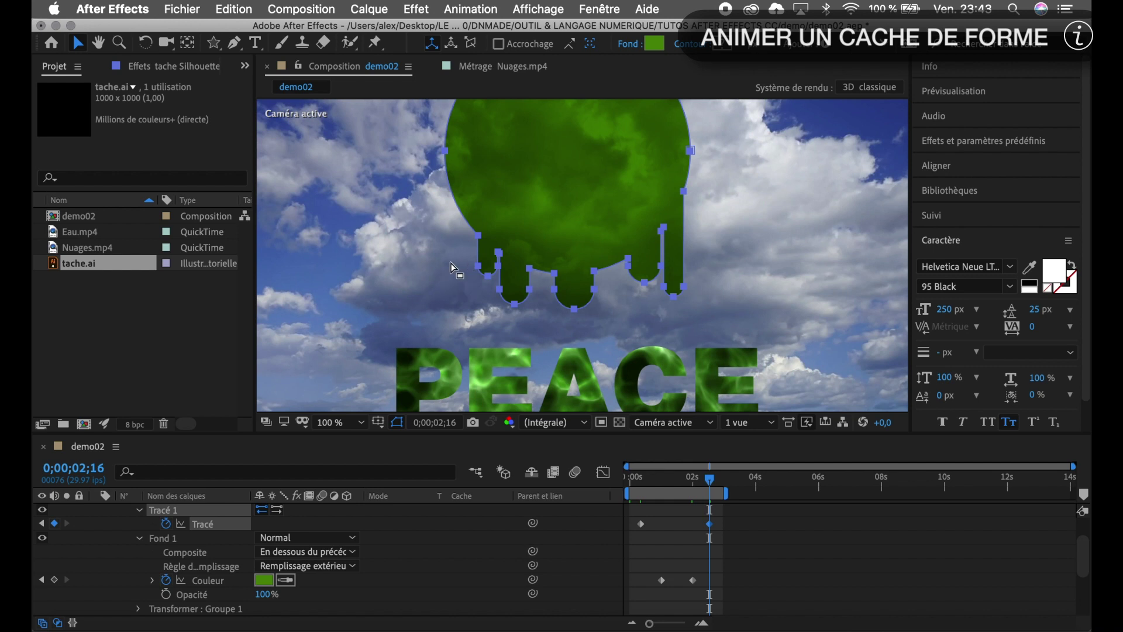
left_click(479, 266)
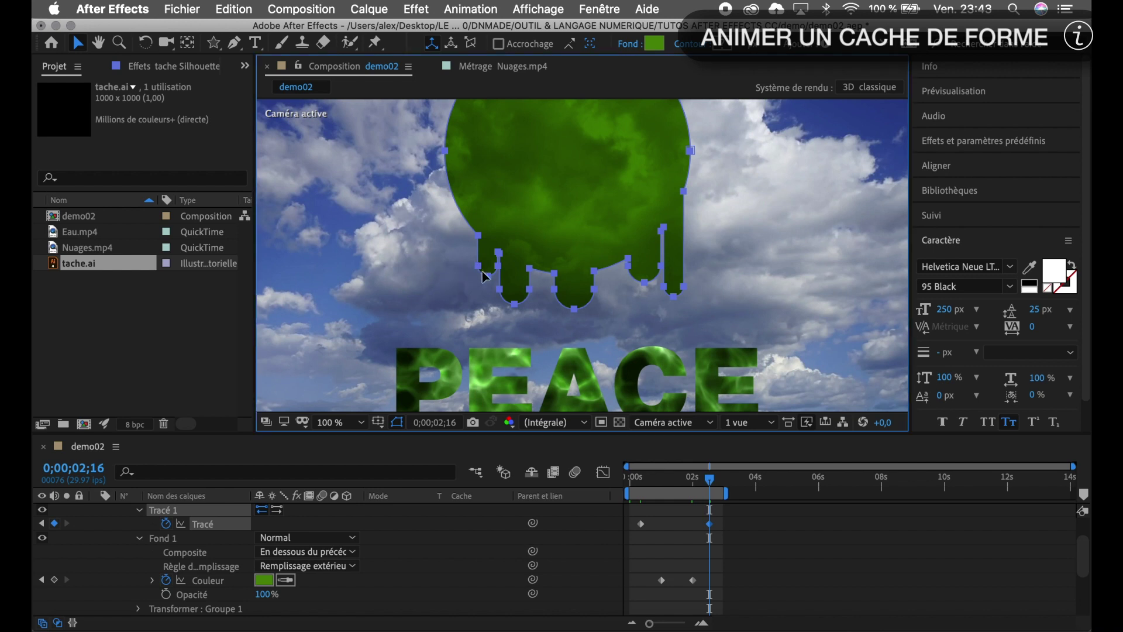
left_click(481, 273)
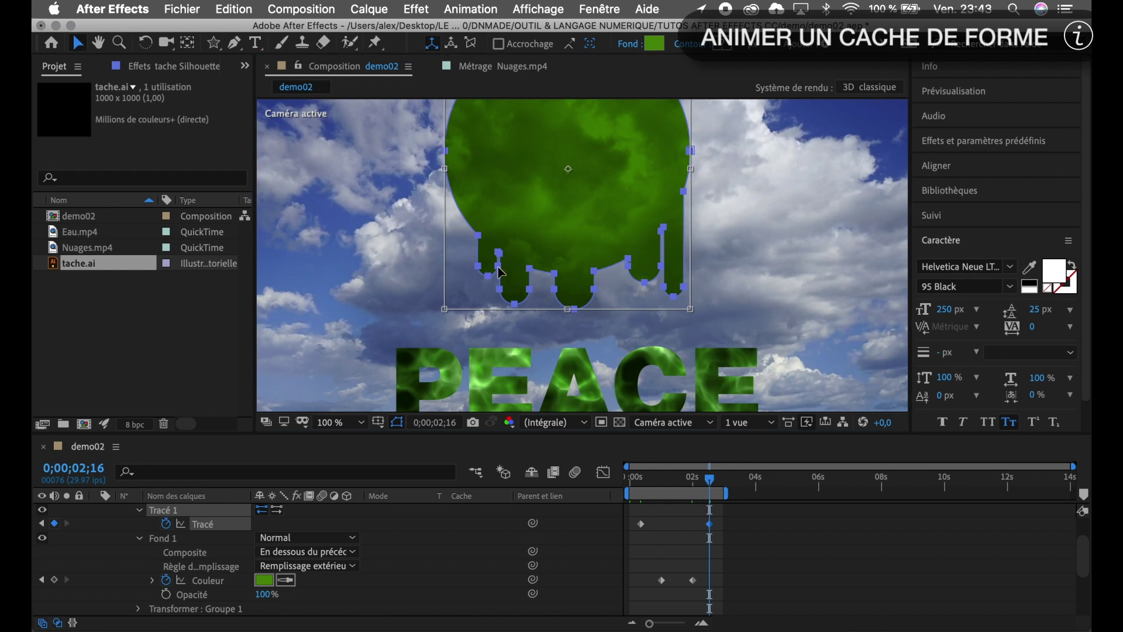
left_click(230, 524)
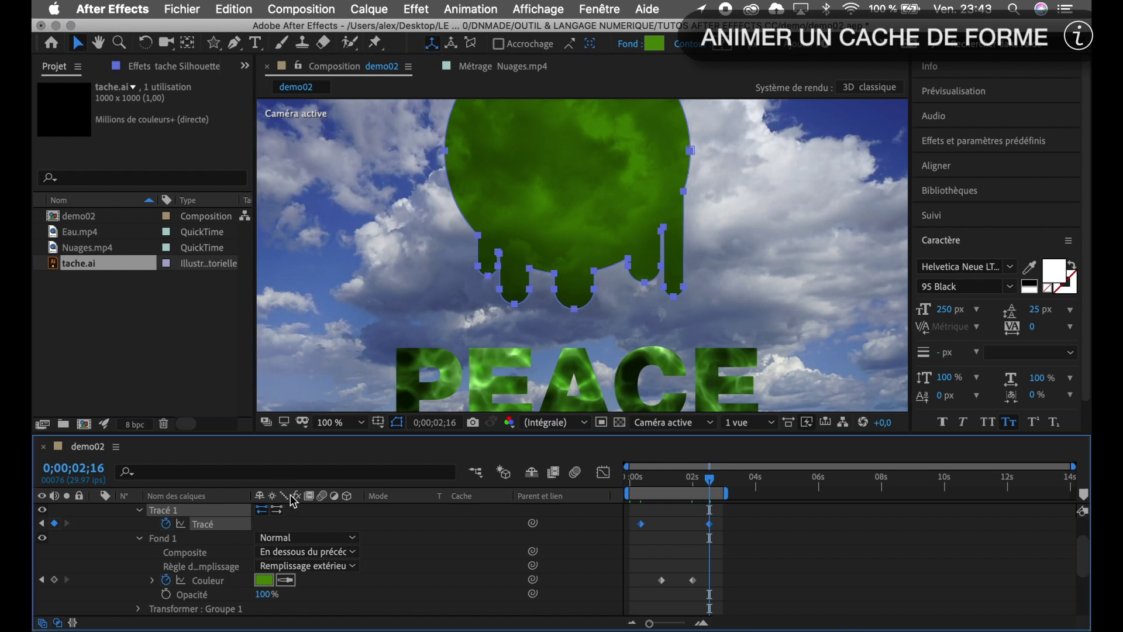
left_click(515, 305)
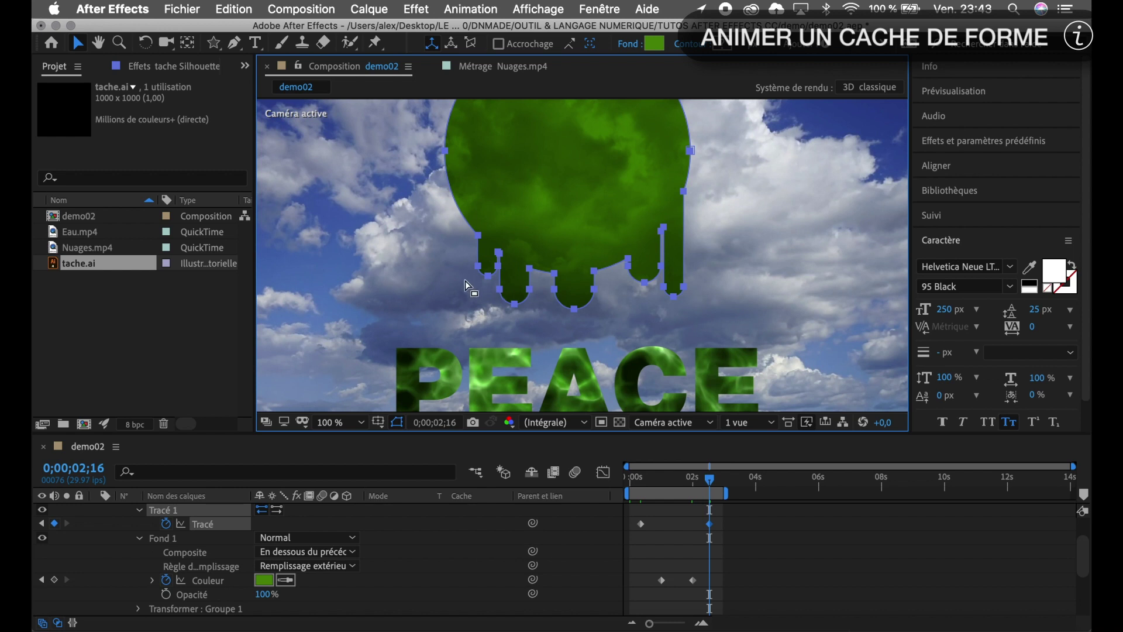
left_click(343, 260)
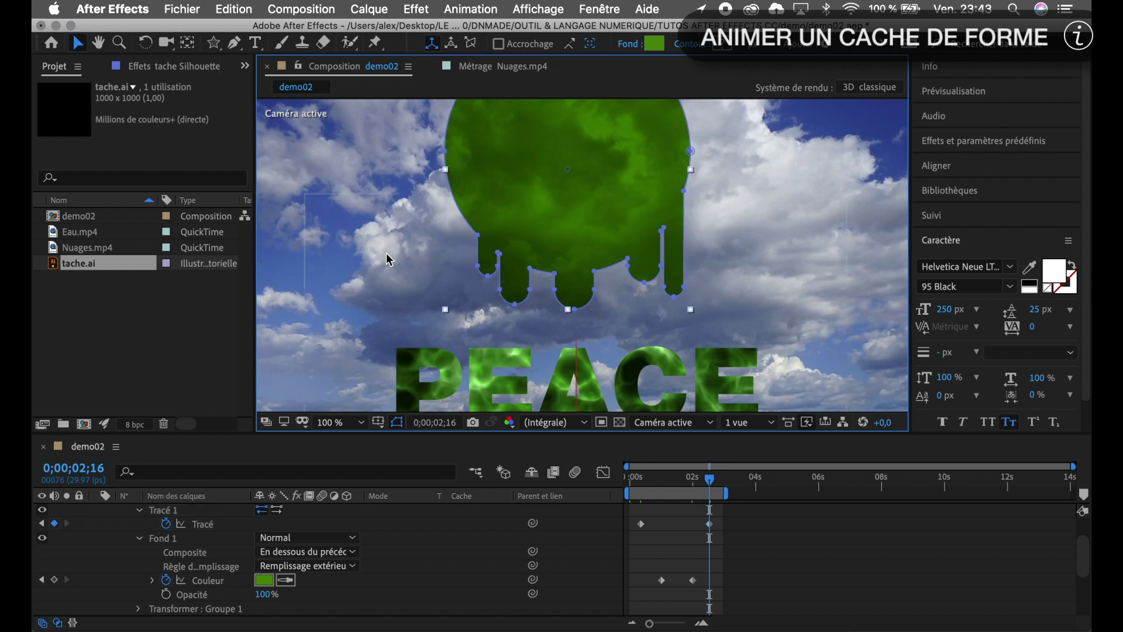
scroll(222, 596, "up", 1)
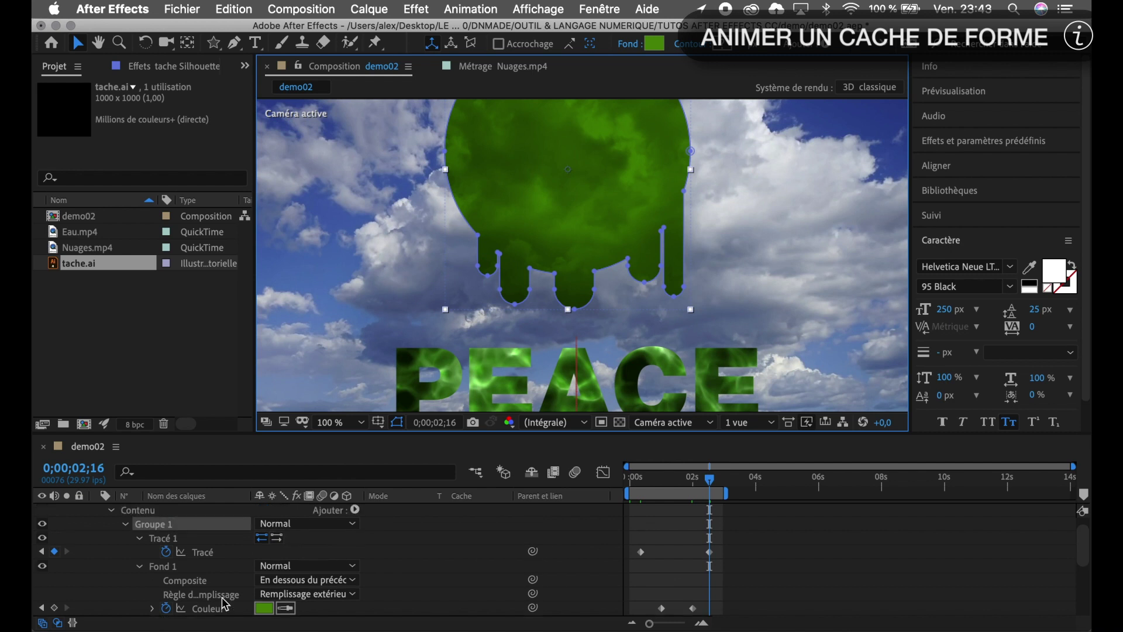
- At 0;00;02;16, select the end points of all the drips in Tracé 1 and stretch them down past the bottom of the frame
left_click(216, 536)
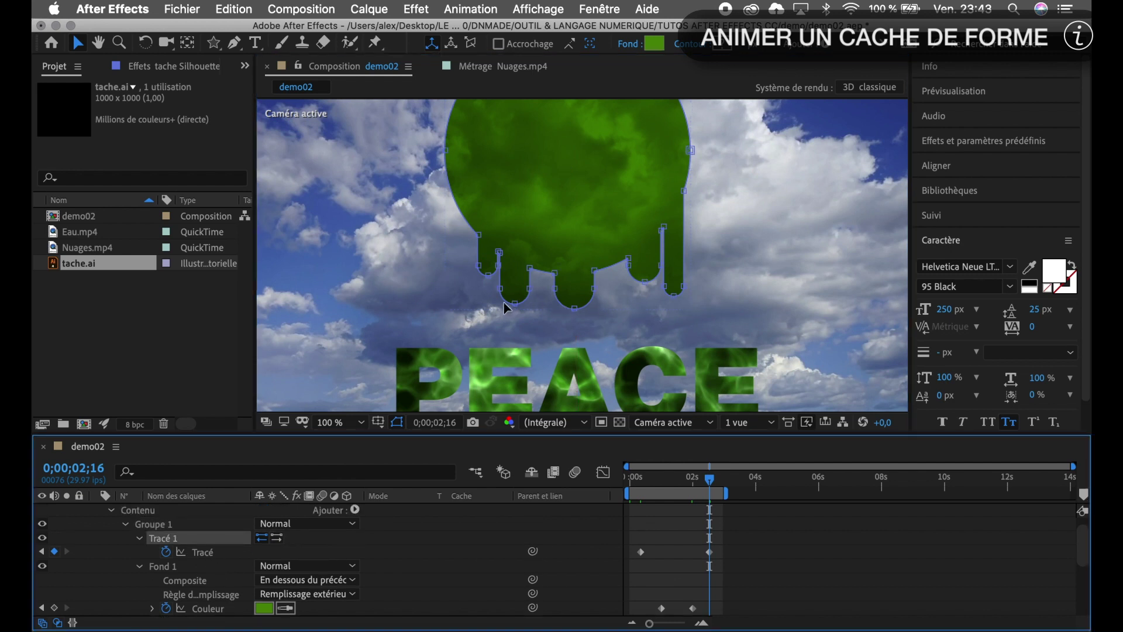
left_click(479, 268)
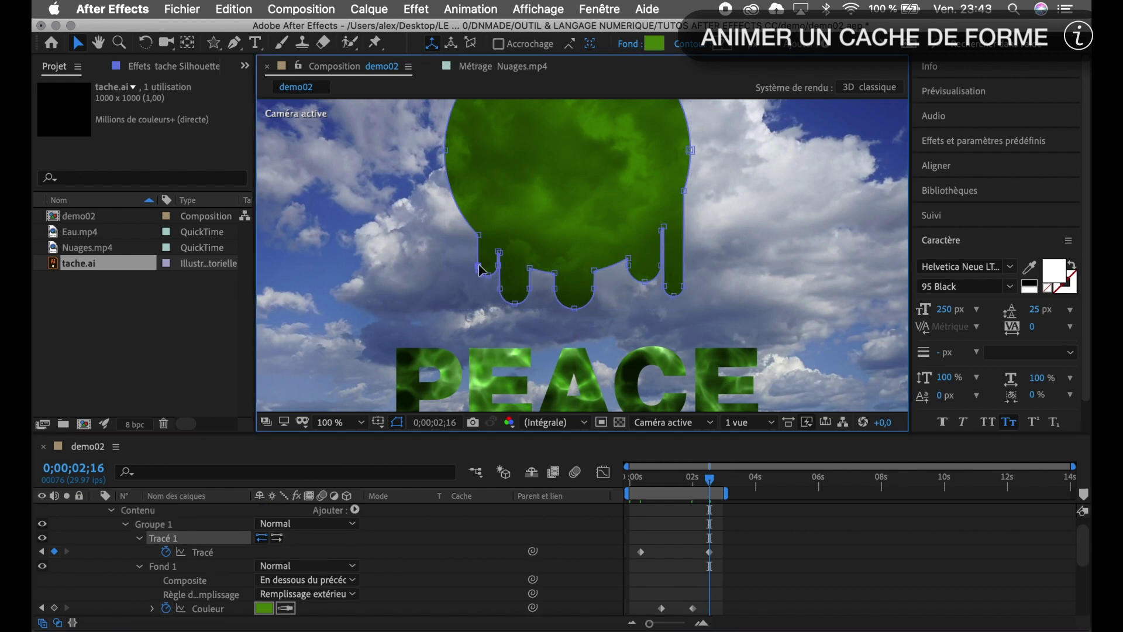
left_click(498, 269, "shift")
left_click(501, 288, "shift")
left_click(514, 303, "shift")
left_click(530, 289, "shift")
left_click(554, 289, "shift")
left_click(629, 265, "shift")
left_click(644, 282, "shift")
left_click(658, 267, "shift")
left_click_drag(682, 286, 680, 380)
left_click_drag(680, 423, 681, 454)
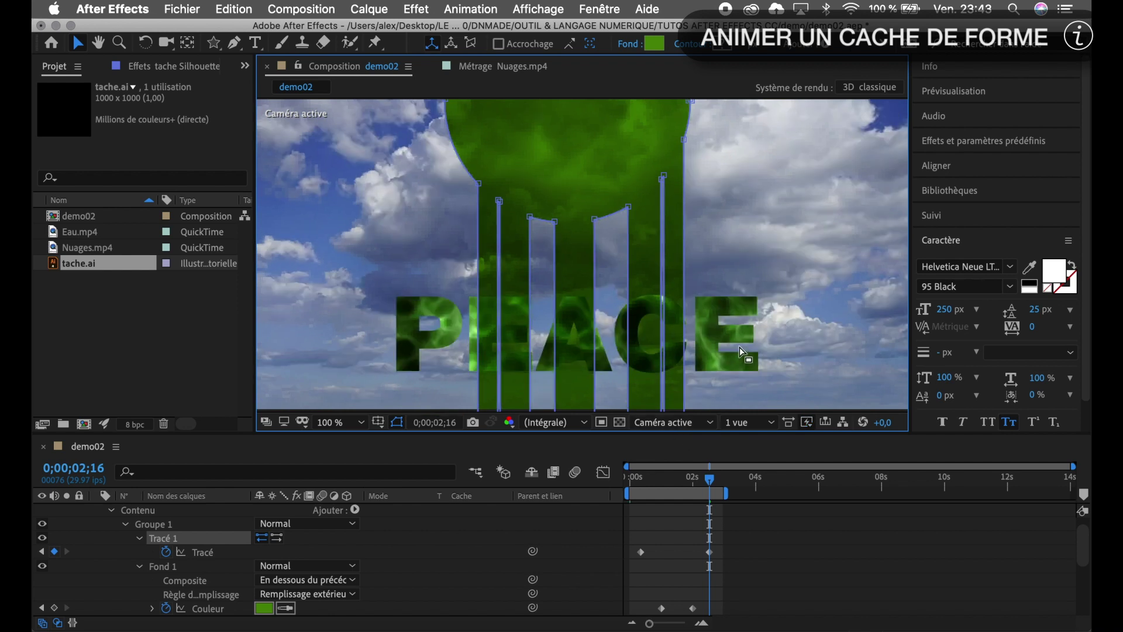
- Scrub between 0;00;00;00 and 0;00;02;16 with the whole composition in view to examine the drip animation
left_click_drag(739, 346, 720, 230)
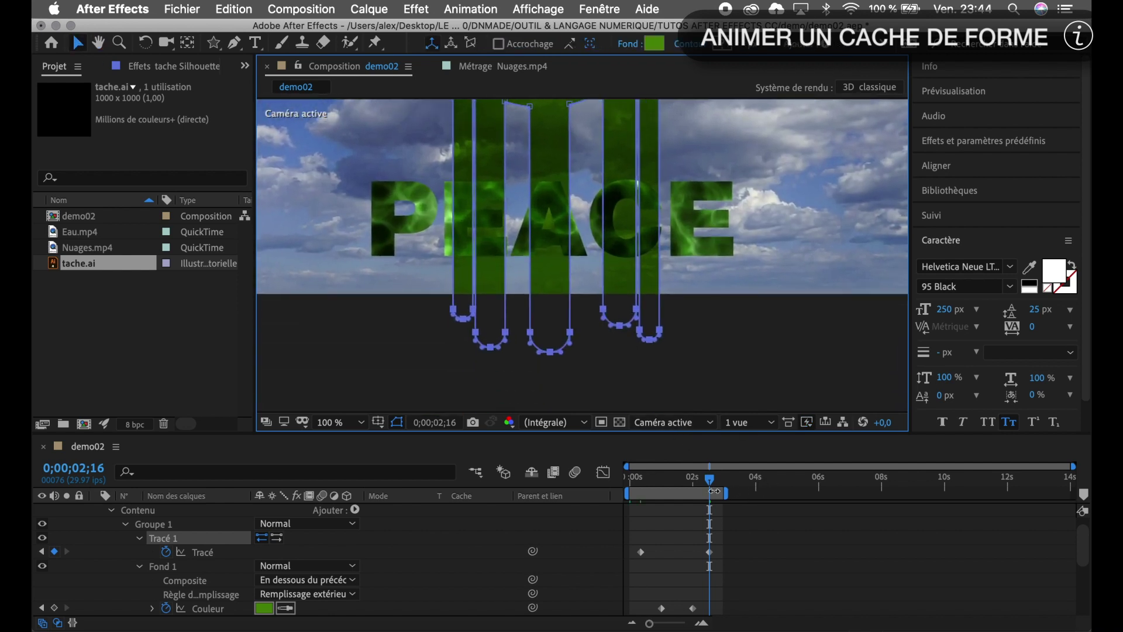
left_click_drag(711, 484, 626, 495)
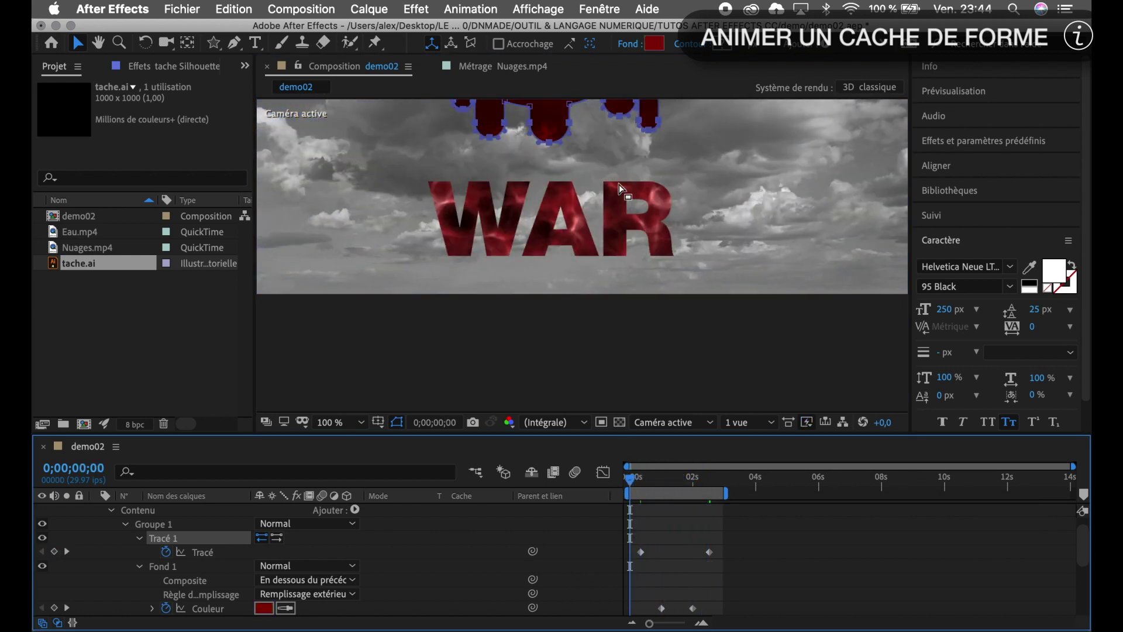
key("period")
key("comma")
key("comma")
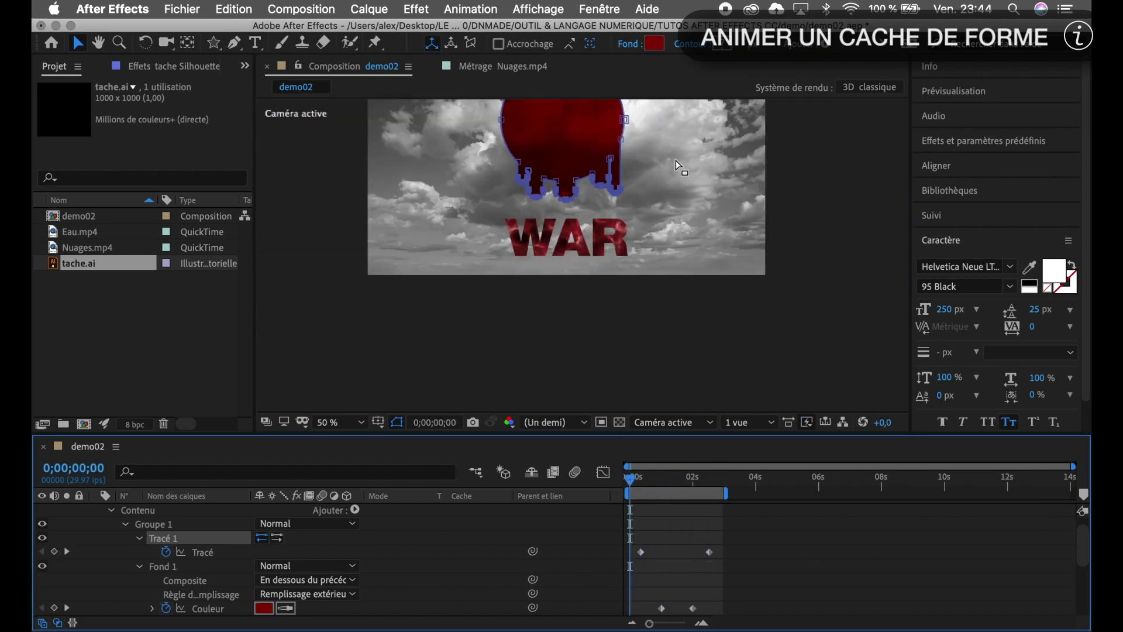
left_click_drag(679, 158, 663, 213)
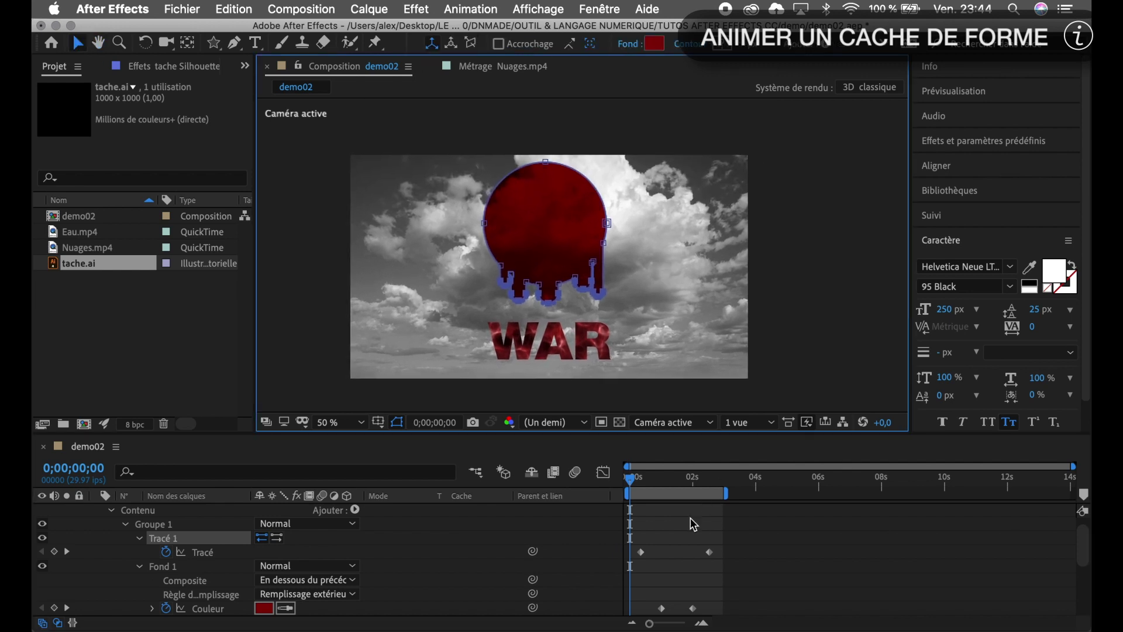
left_click_drag(633, 481, 704, 508)
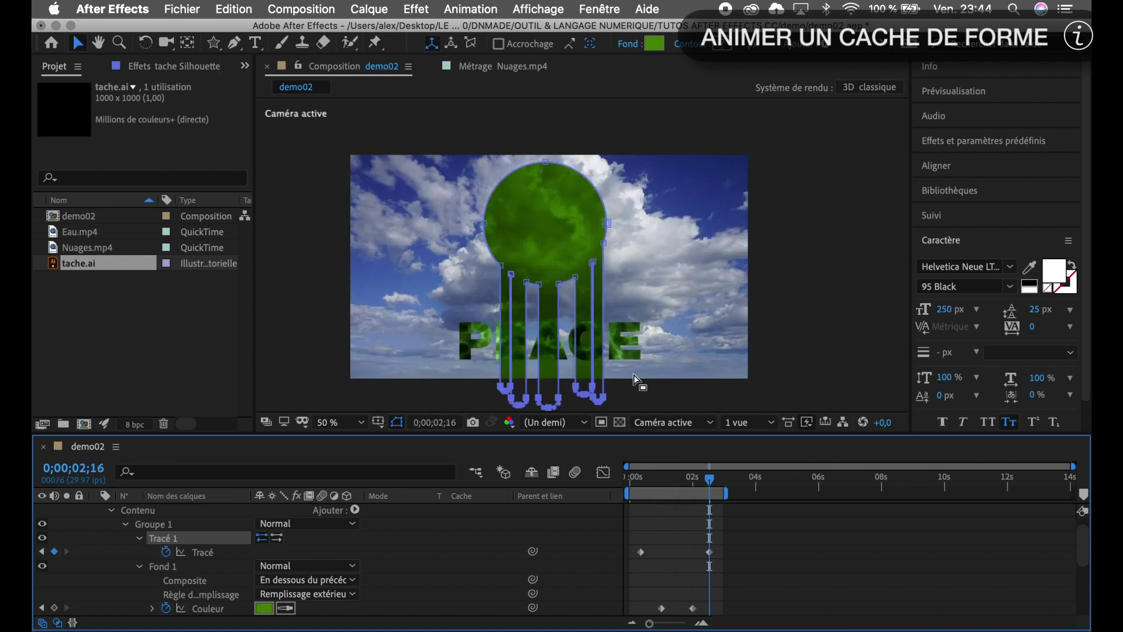
- At 0;00;02;16, shorten the leftmost drip by raising its end points to just above the PEACE text
scroll(633, 351, "down", 3)
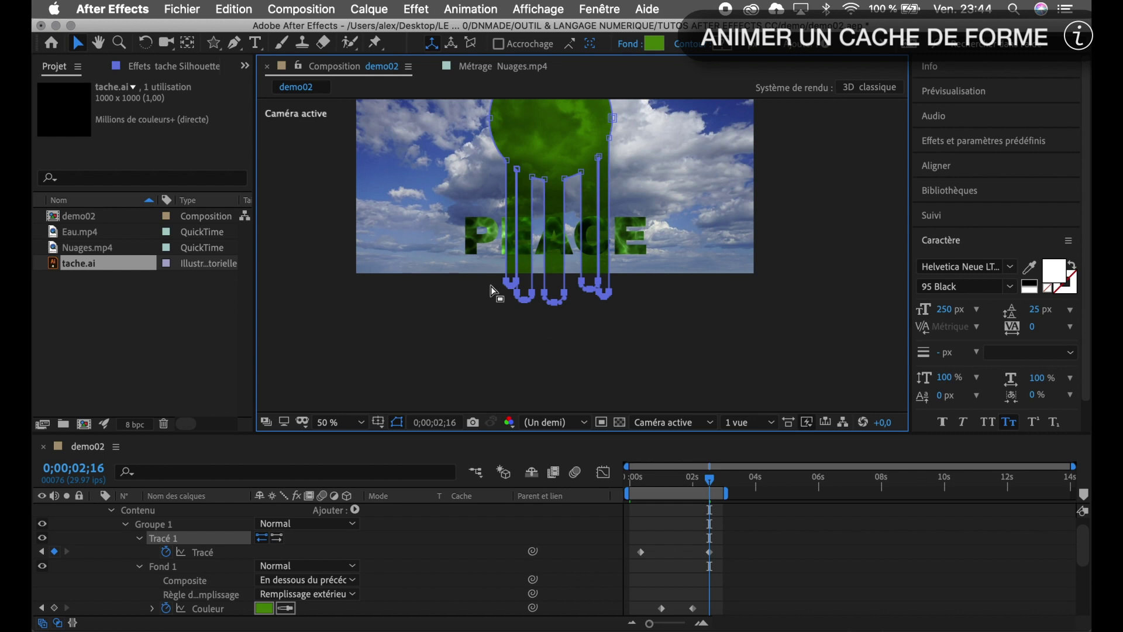
key("period")
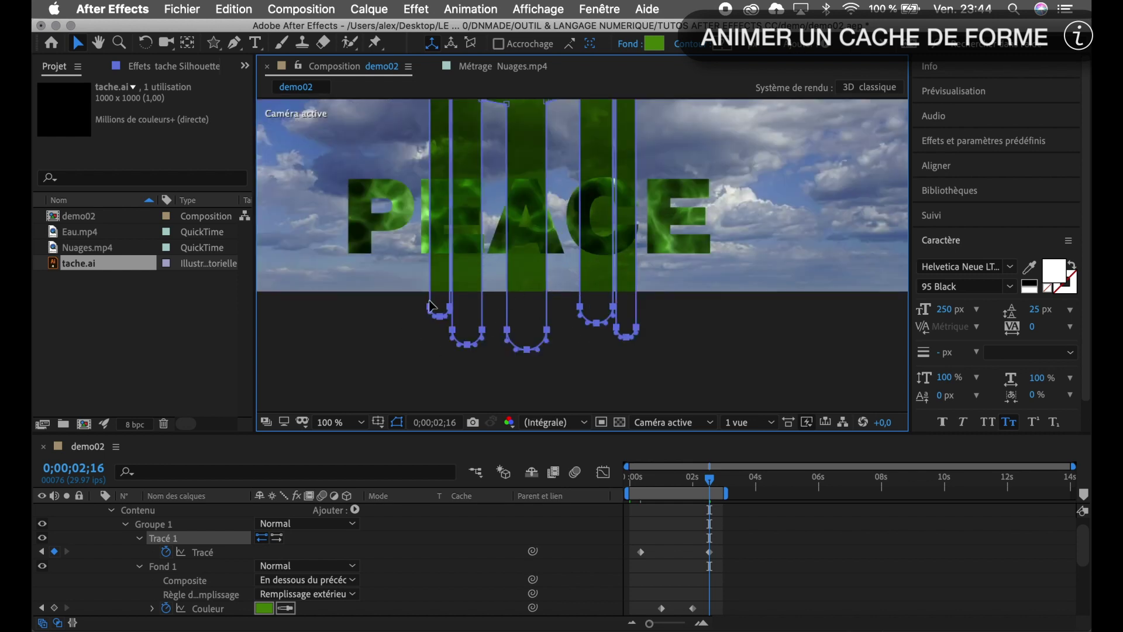
key("super+t")
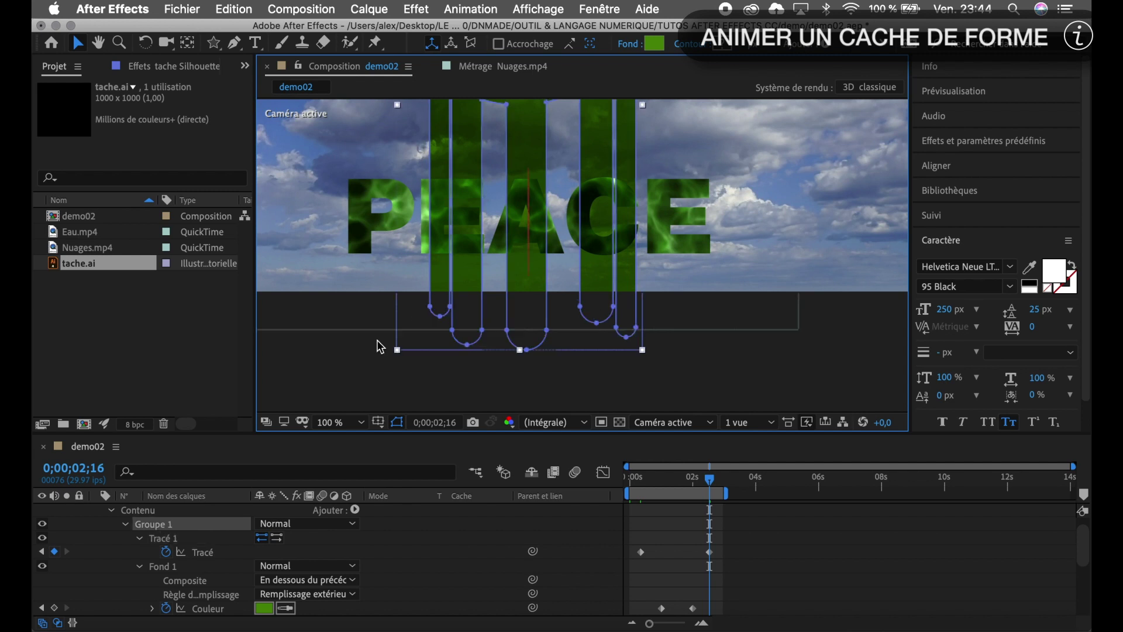
left_click(432, 309)
left_click_drag(434, 315, 442, 319)
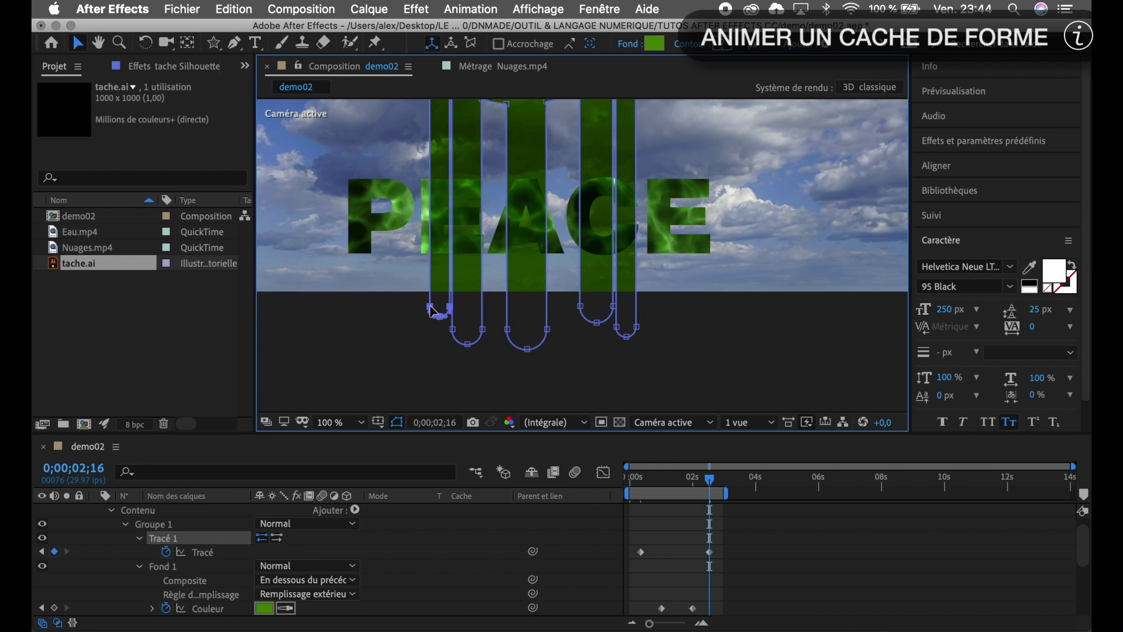
left_click_drag(431, 310, 439, 146)
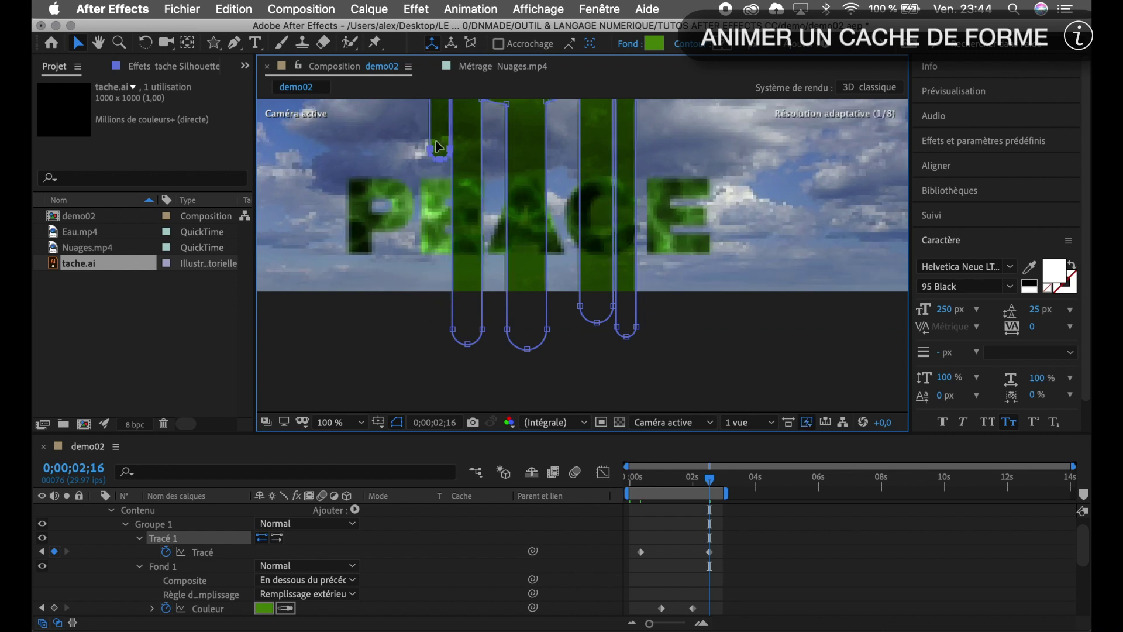
- Shorten the second, fourth and rightmost drips to different lengths, ending below the first E, over the C and above the PEACE text respectively
left_click(453, 329)
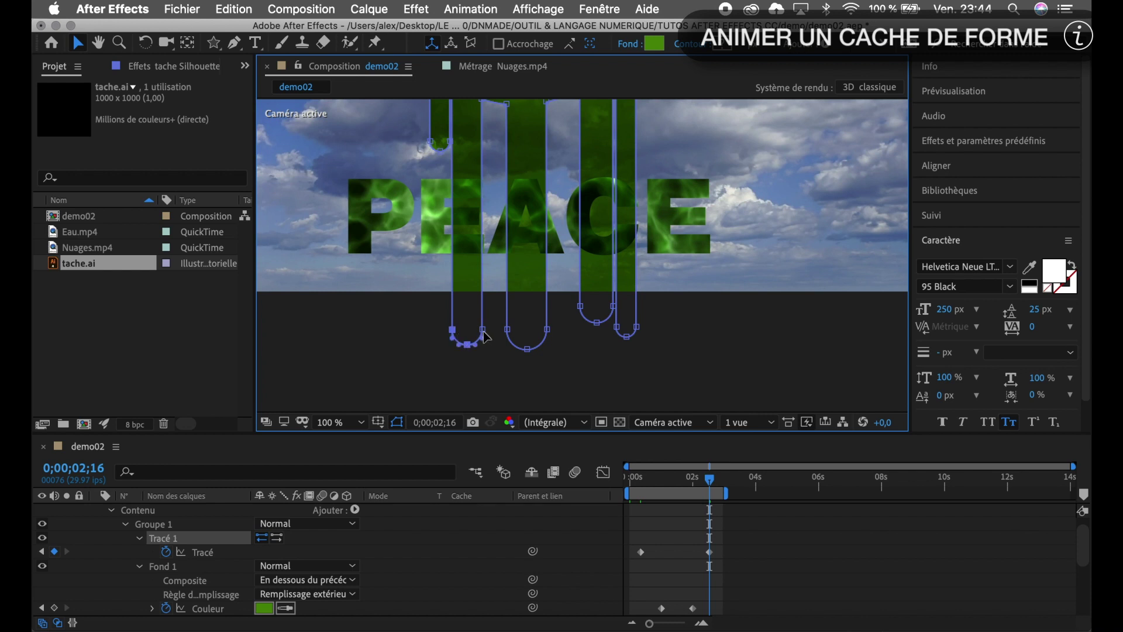
left_click_drag(483, 331, 485, 256)
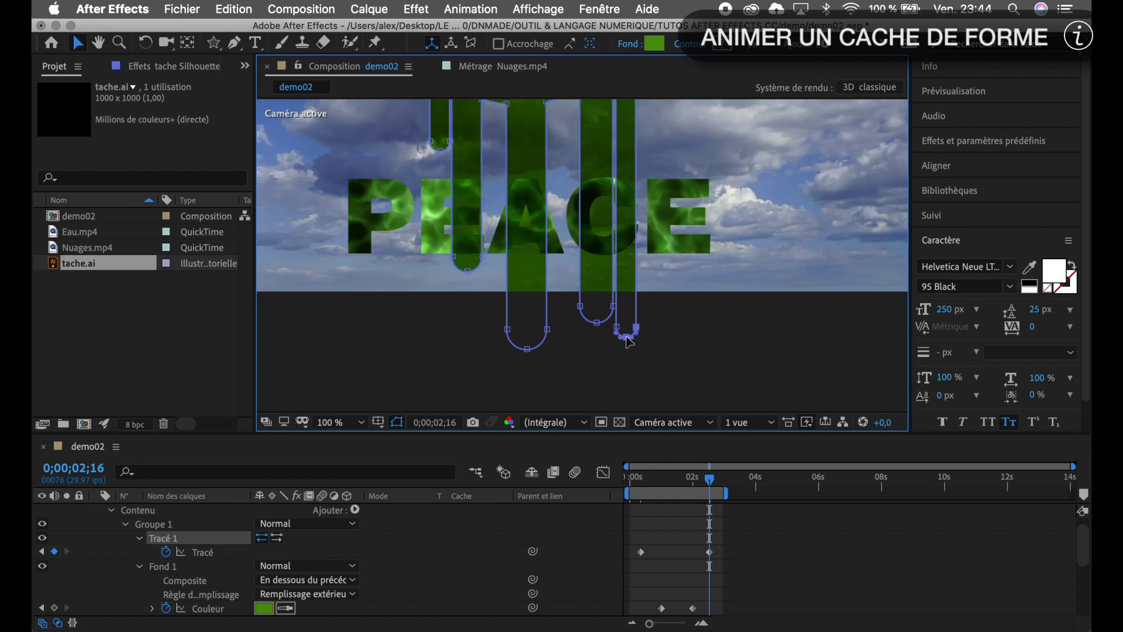
left_click_drag(619, 332, 621, 188)
left_click(614, 362)
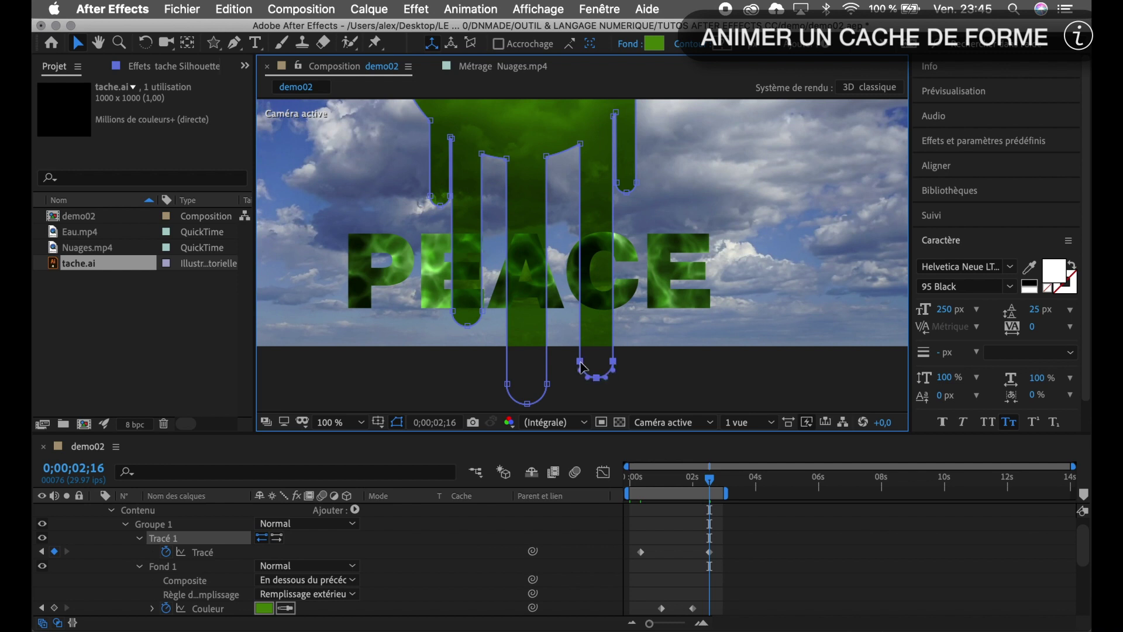
left_click_drag(583, 368, 591, 259)
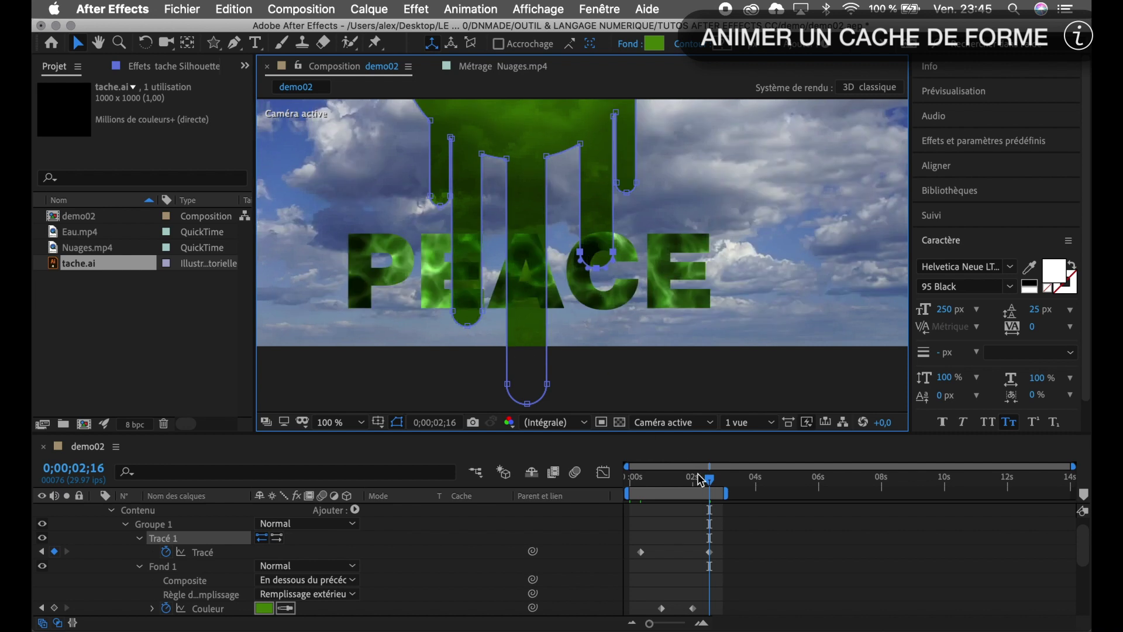
- Deselect the path and play the demo02 animation from 0;00;00;00 with the whole composition in view to examine the uneven drips
left_click_drag(705, 477, 611, 506)
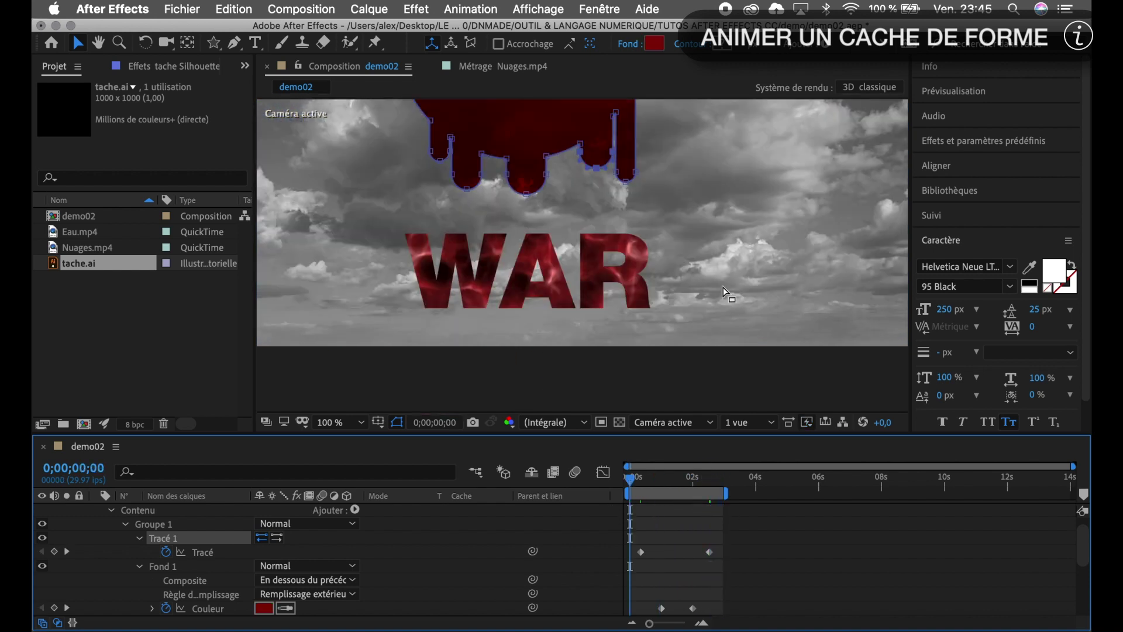
key("comma")
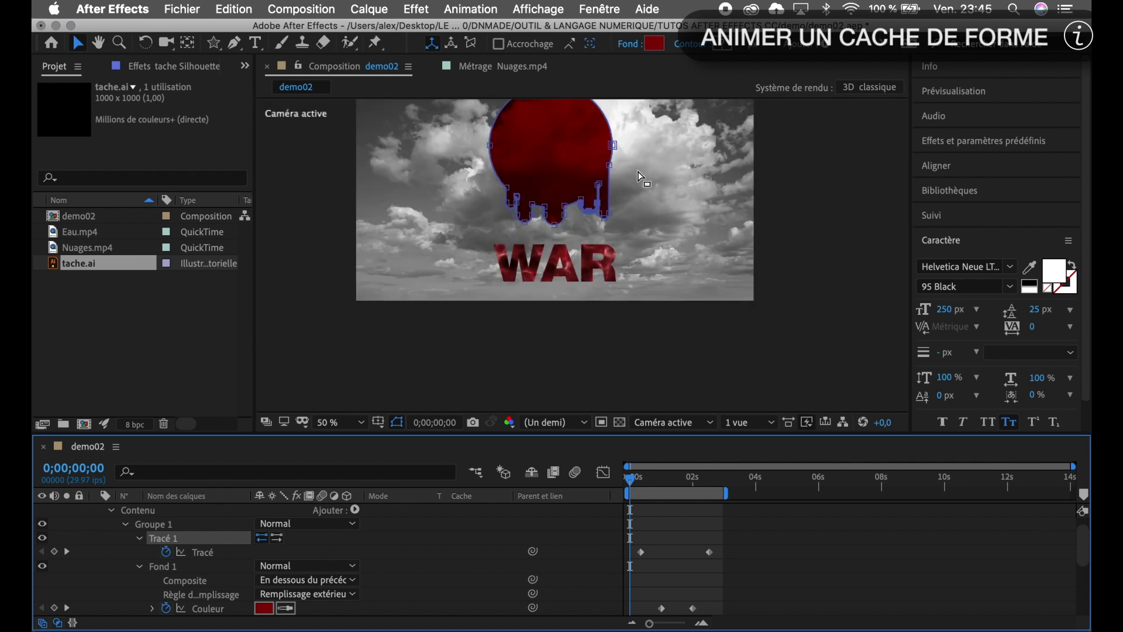
key("h")
left_click_drag(637, 199, 631, 235)
key("v")
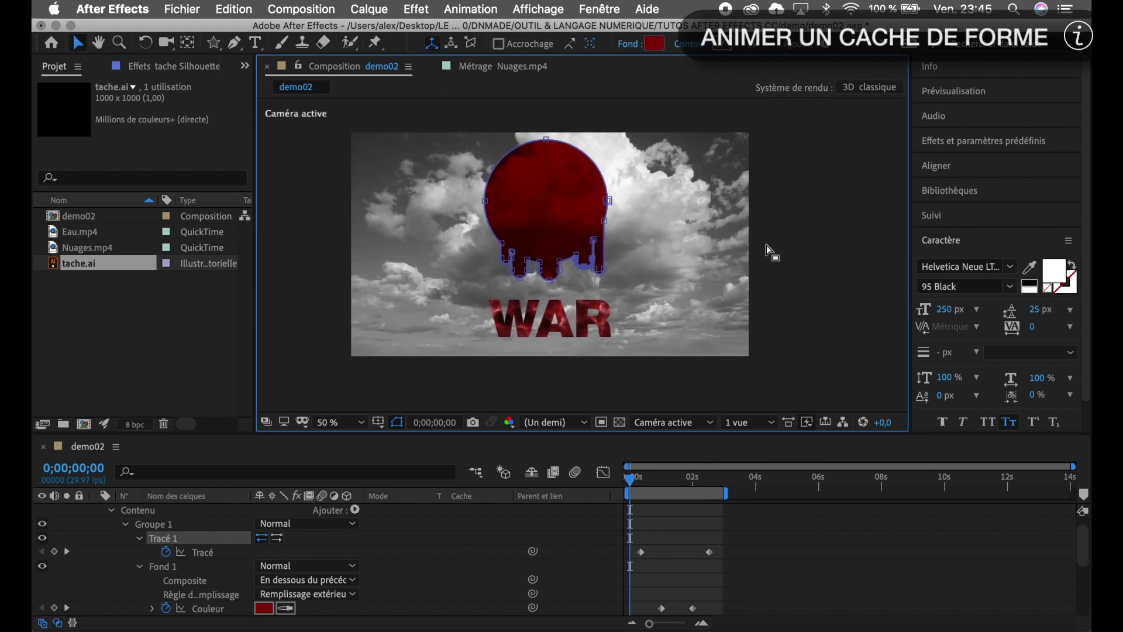
left_click(804, 224)
left_click(843, 245)
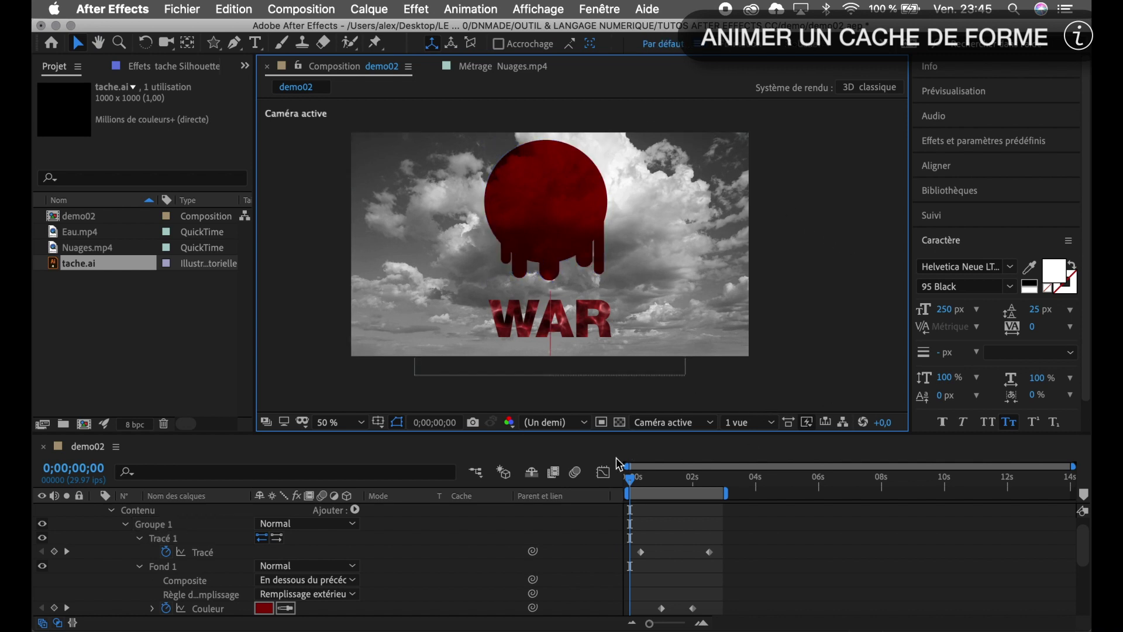
key("space")
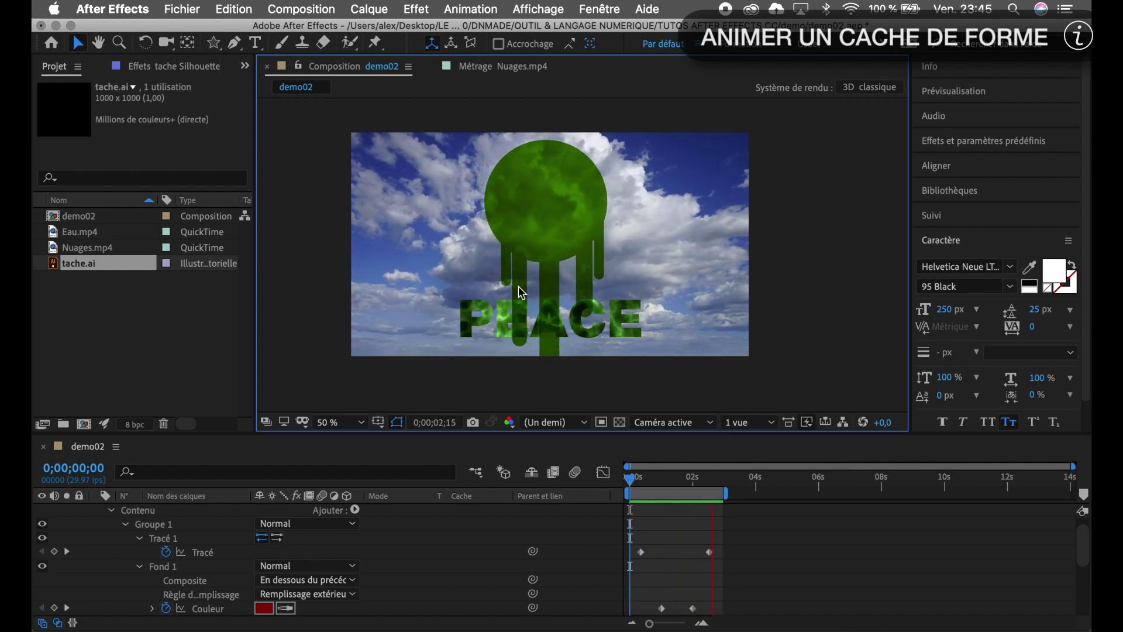
key("space")
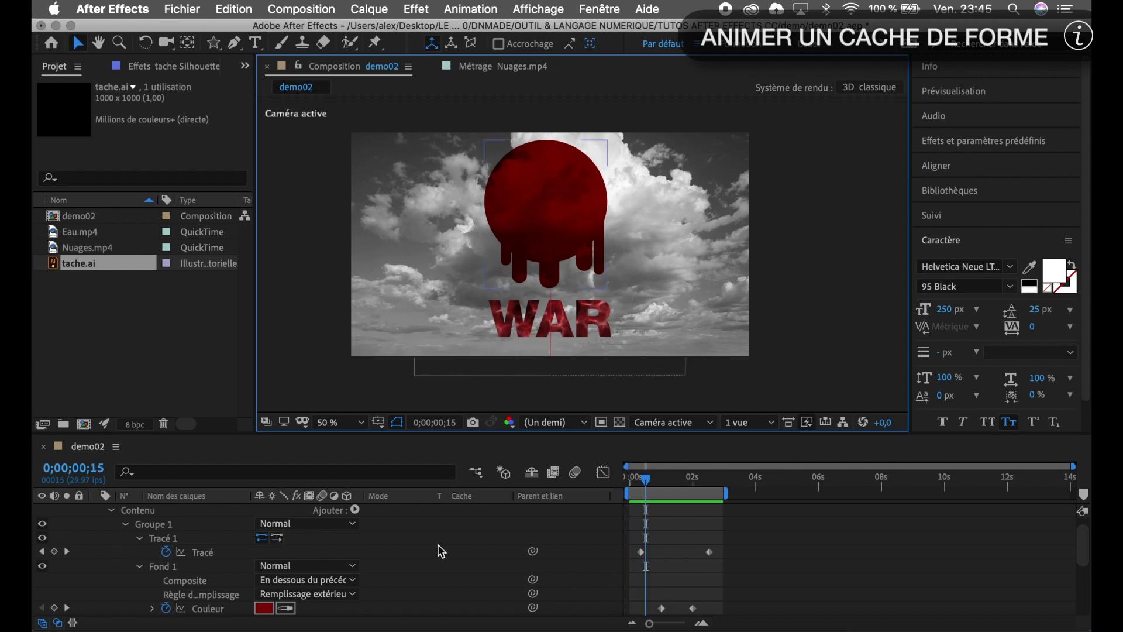
- Collapse the properties of every layer in the demo02 timeline and clear the layer selection
scroll(293, 568, "up", 1)
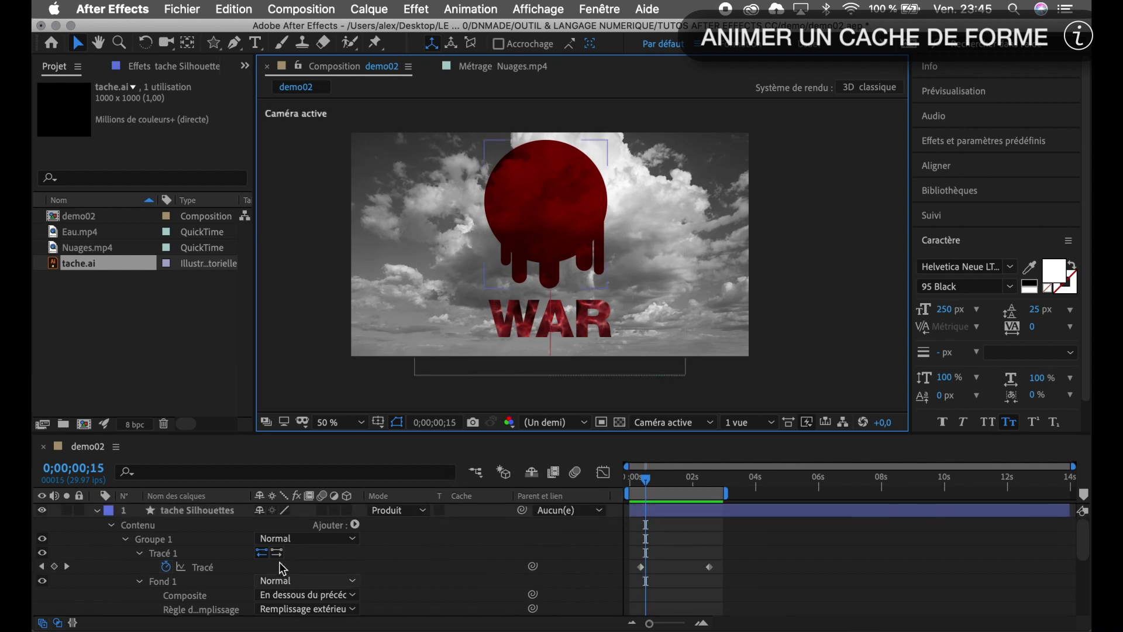
left_click(214, 512)
key("super+a")
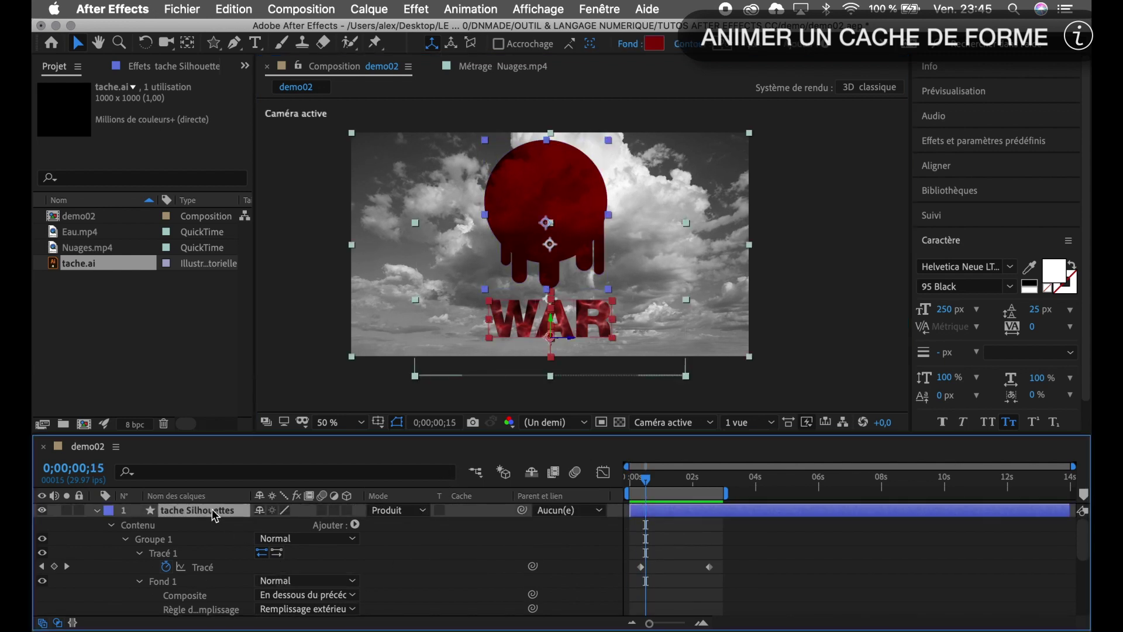
key("super+grave")
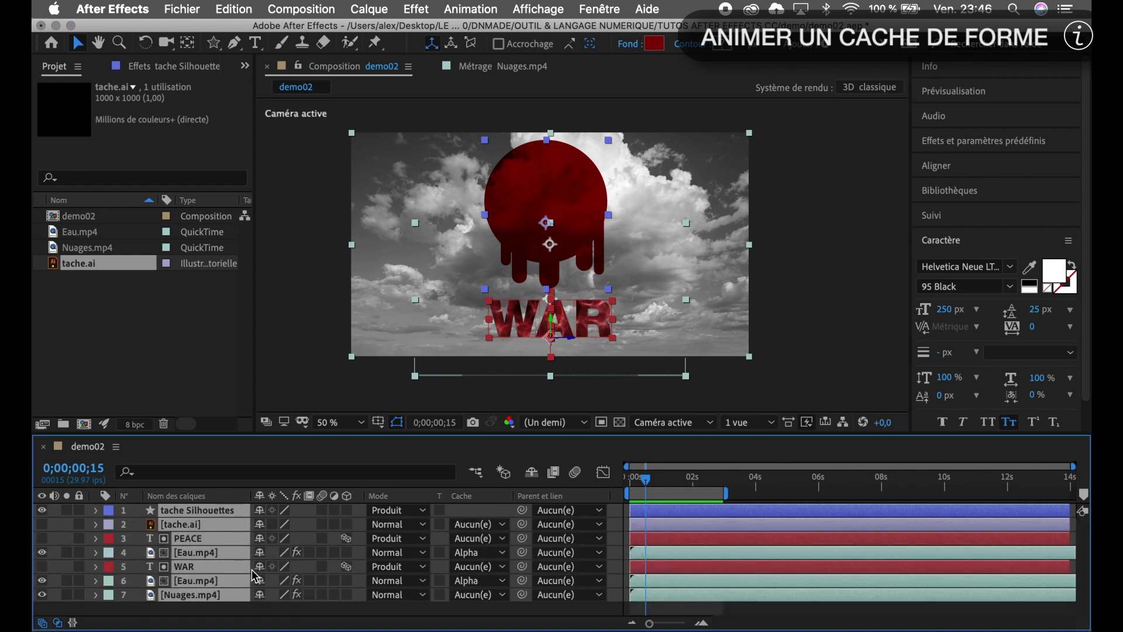
left_click(192, 613)
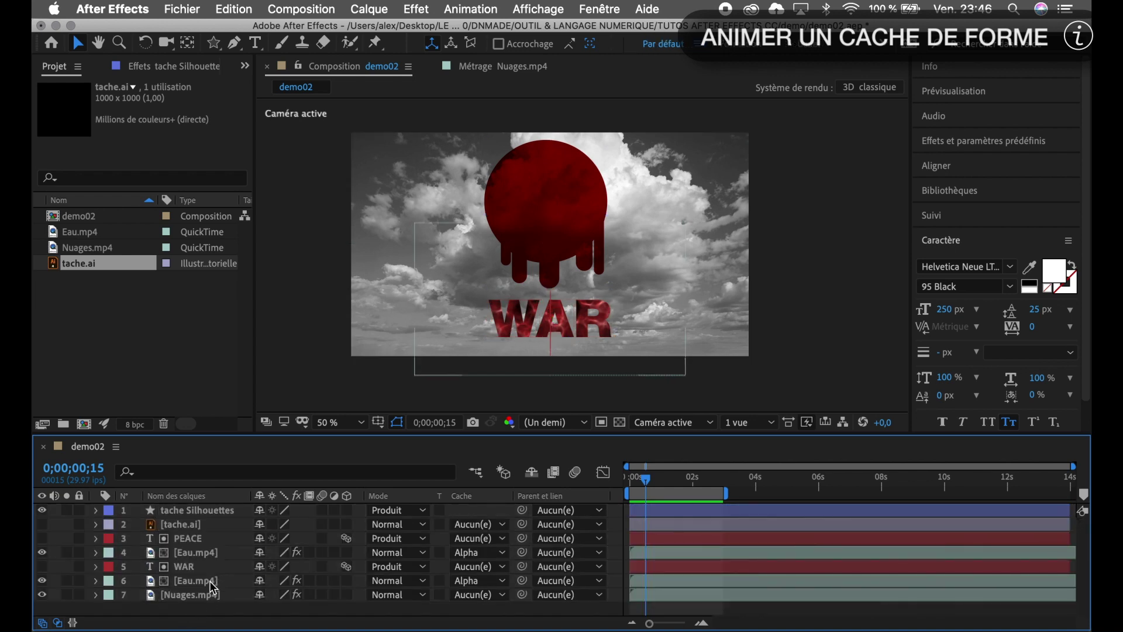
- Set the blending mode of the PEACE and WAR text layers to Obscurcir
left_click(211, 539)
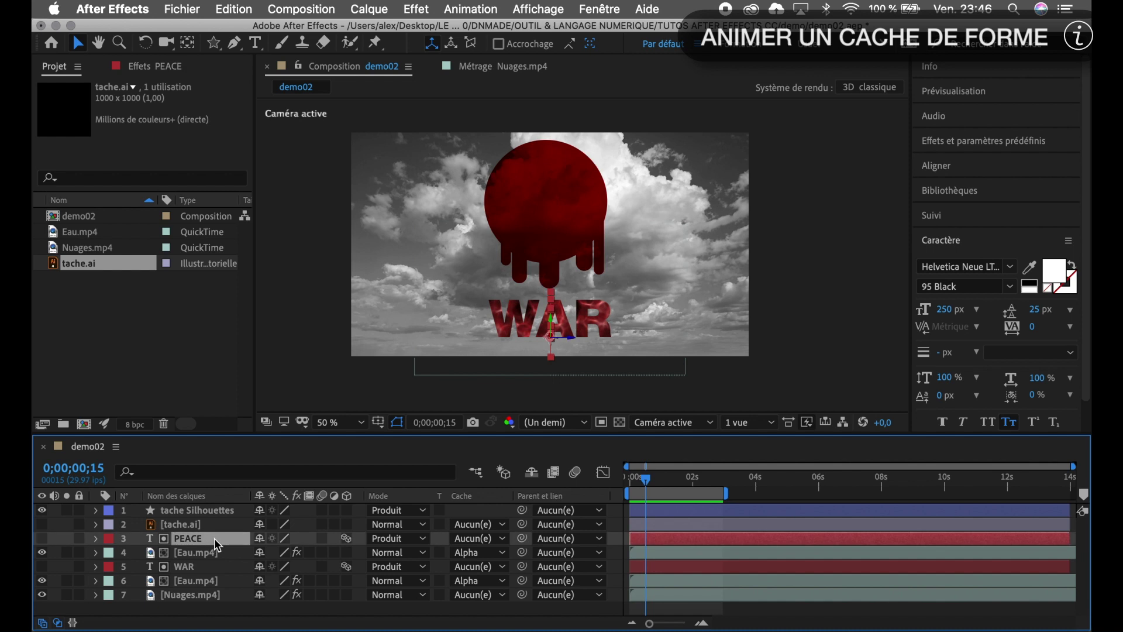
left_click(417, 539)
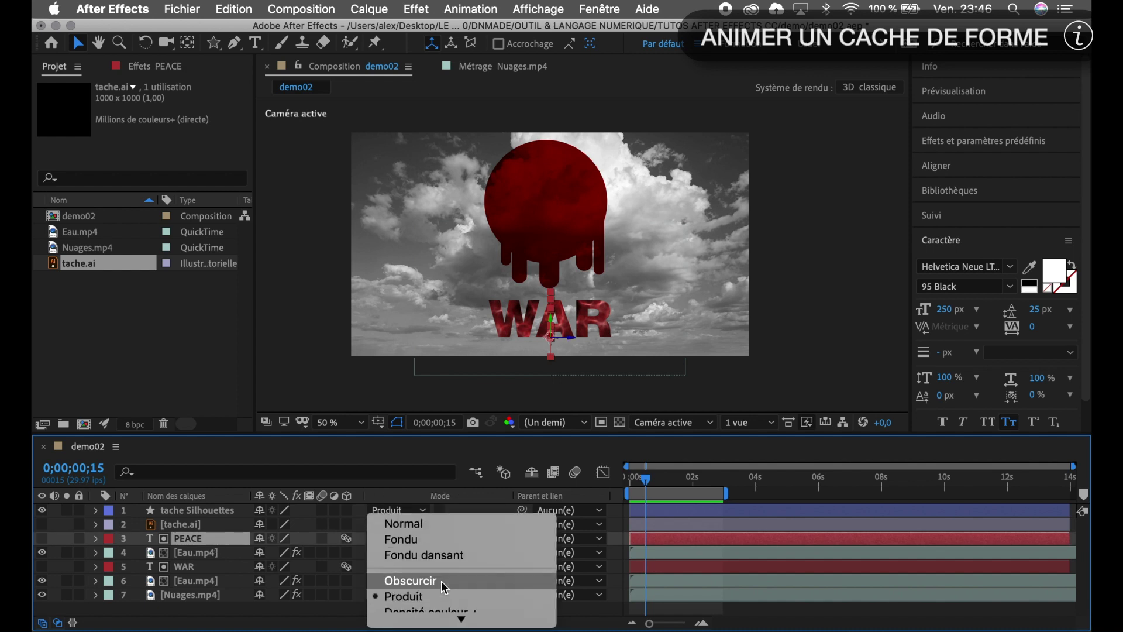
scroll(441, 580, "down", 2)
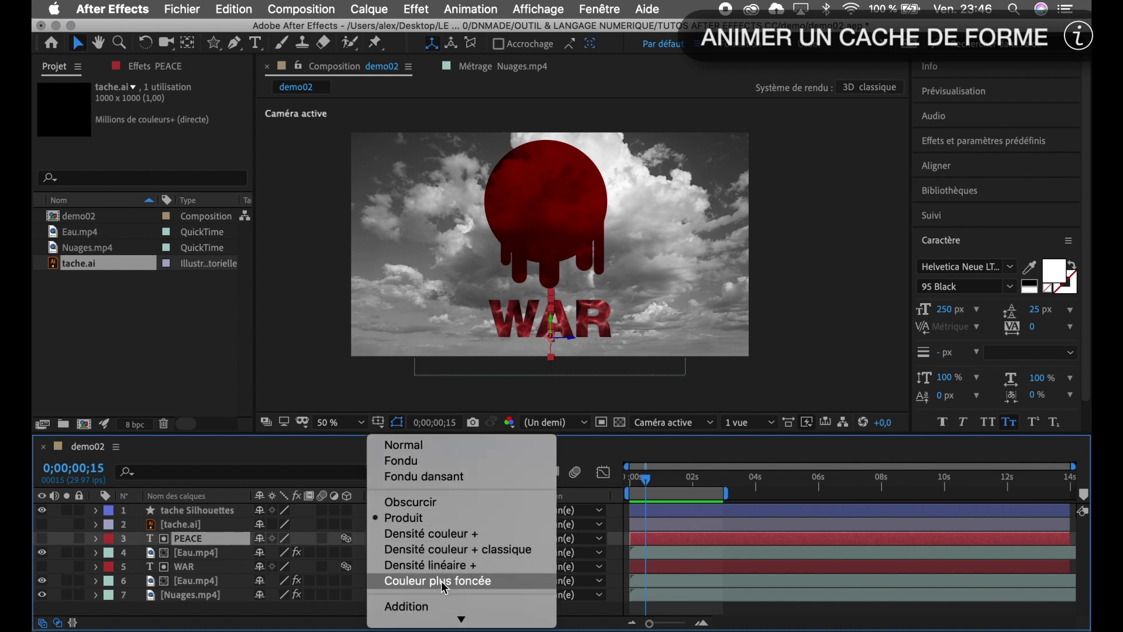
left_click(416, 503)
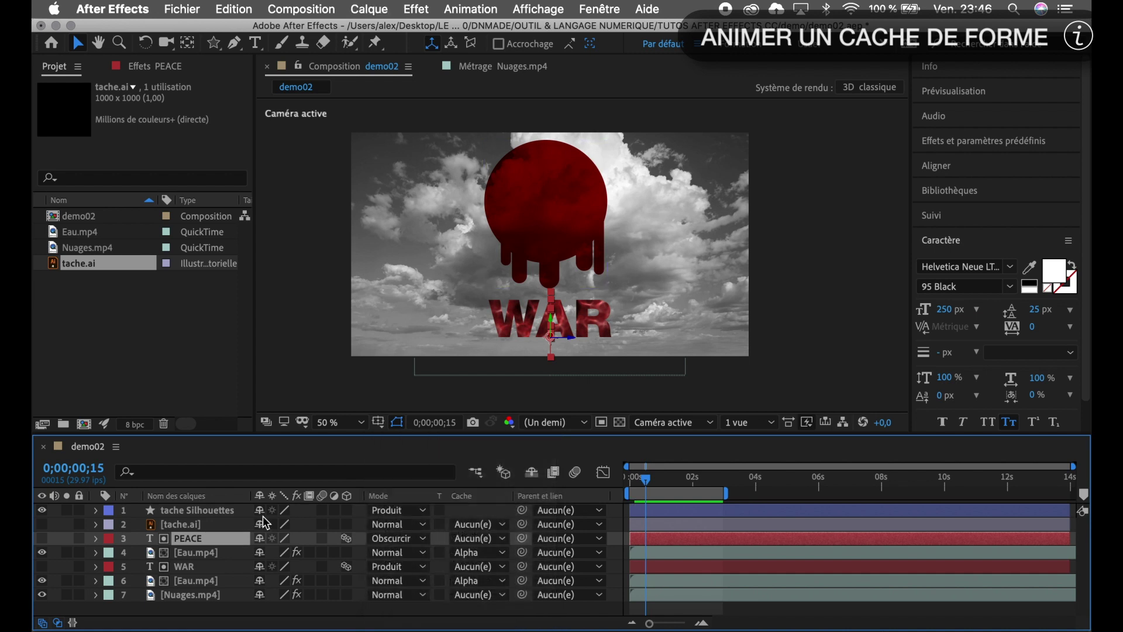
left_click(213, 566)
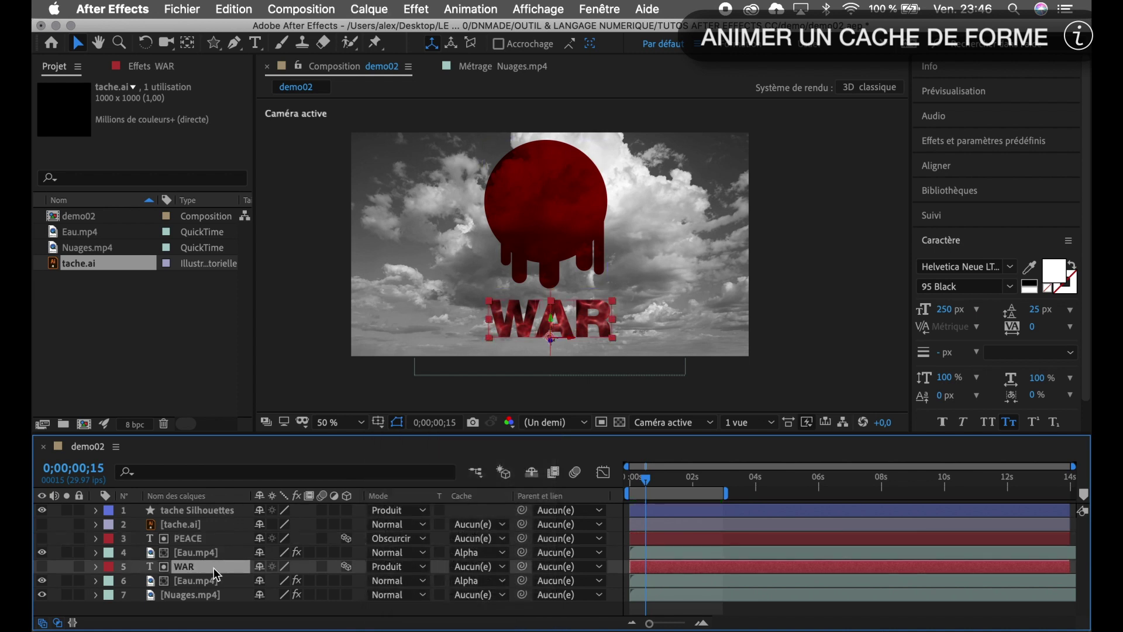
left_click(421, 567)
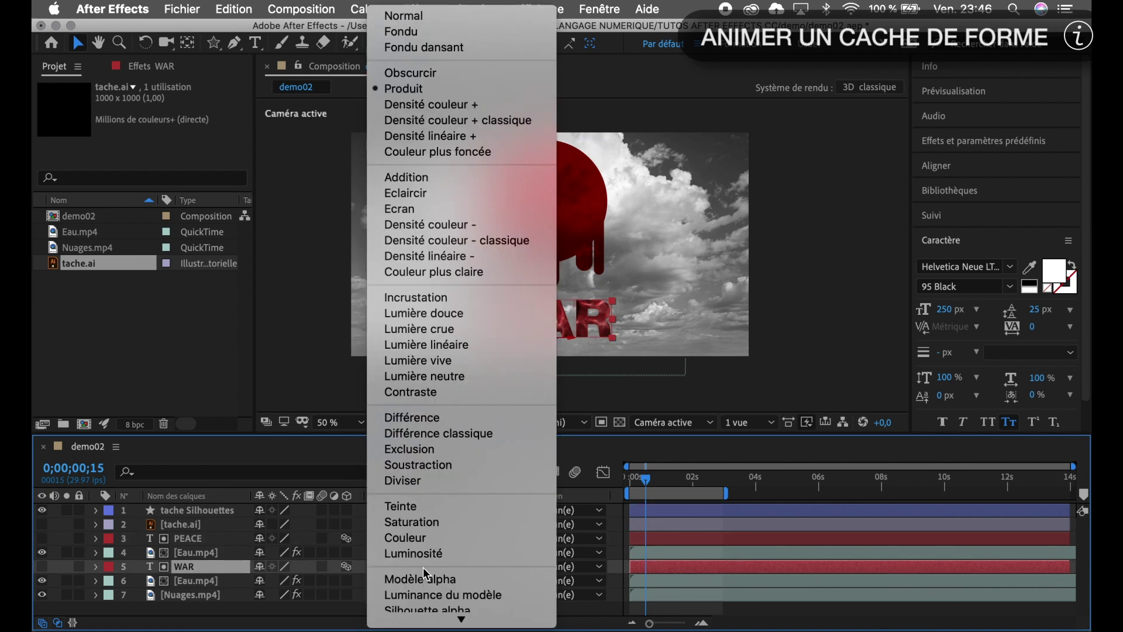
left_click(415, 78)
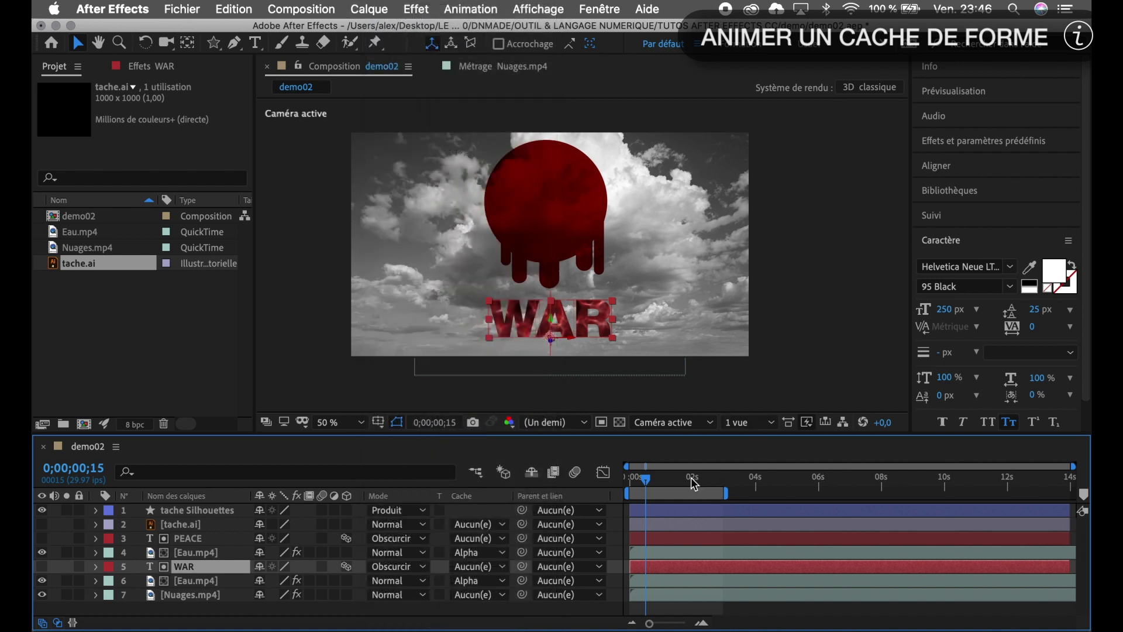
- Play the composition from 0;00;00;00 to check the text blending over the drips, and select the tache Silhouettes layer
left_click_drag(648, 483, 628, 481)
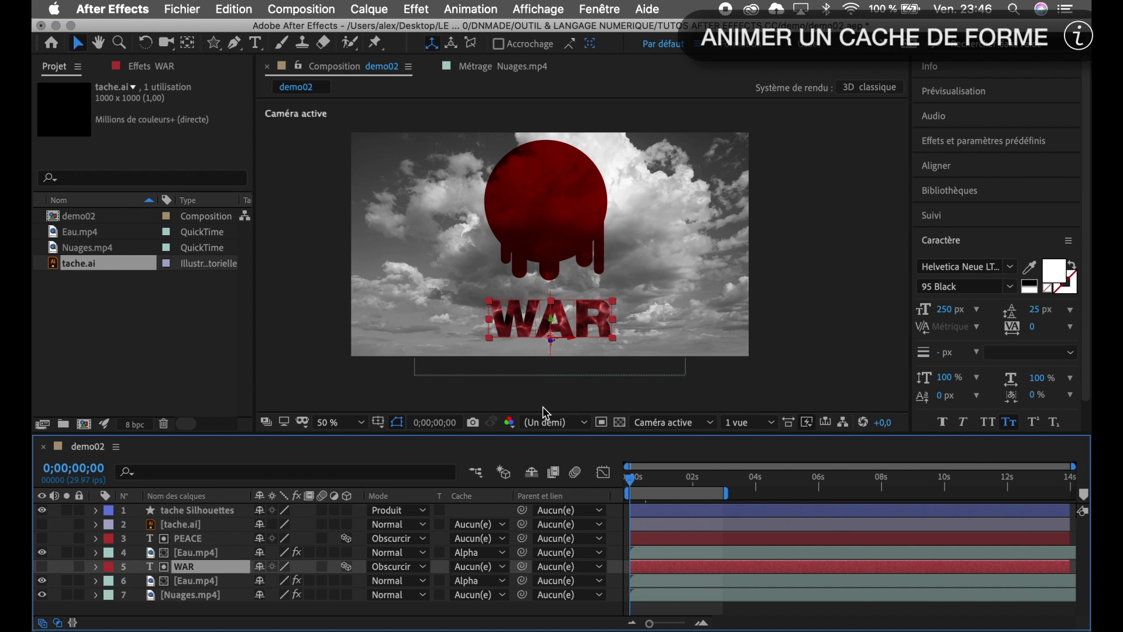
key("space")
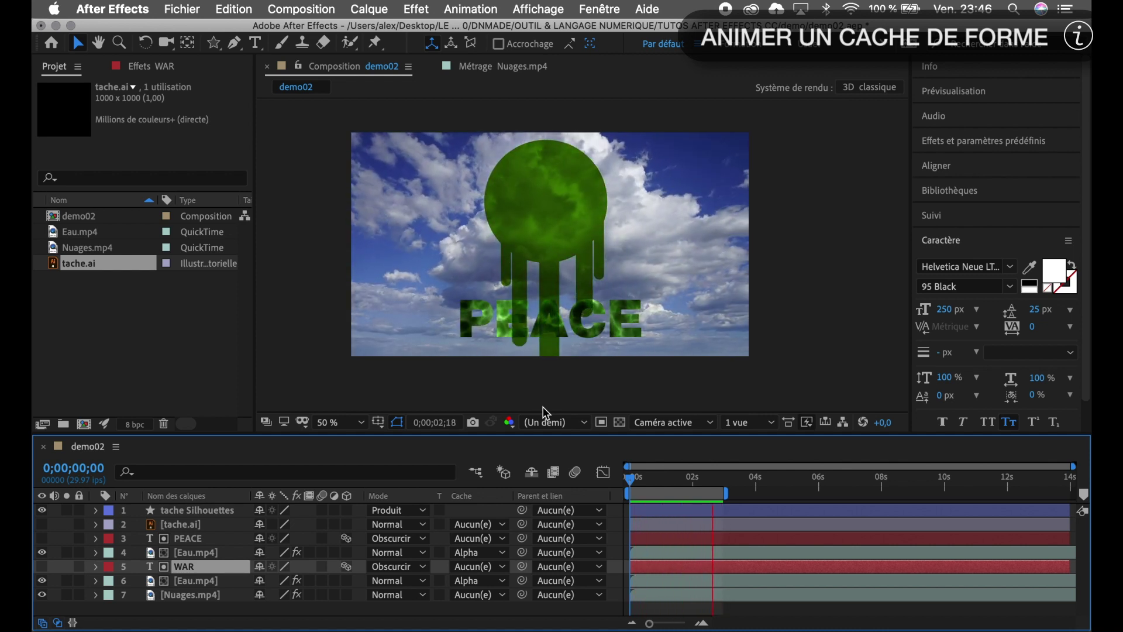
left_click(204, 512)
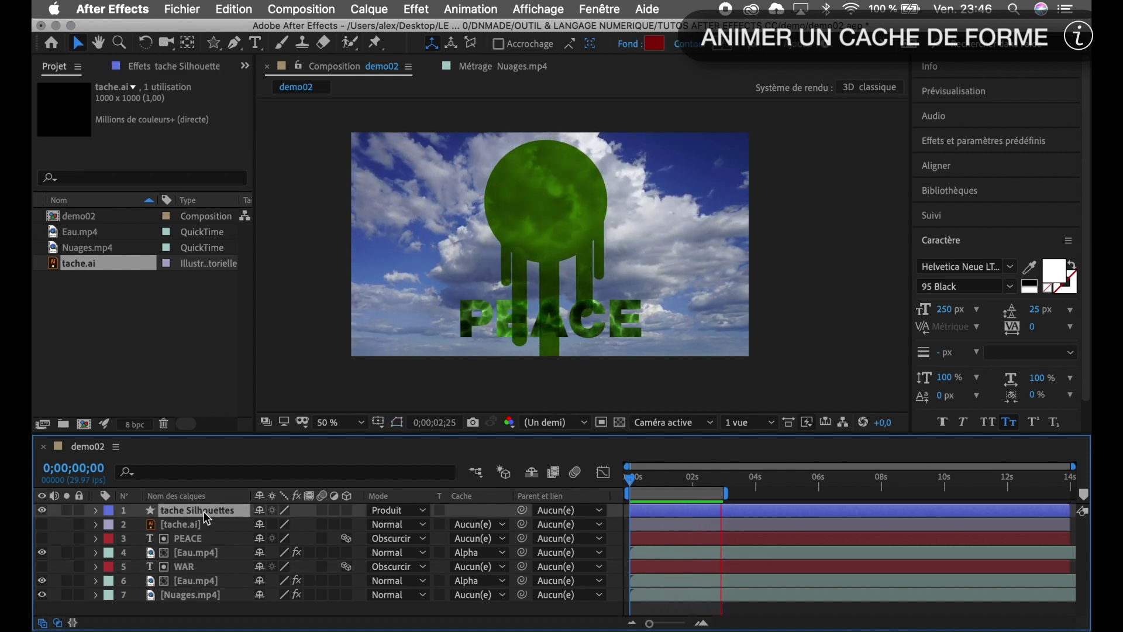